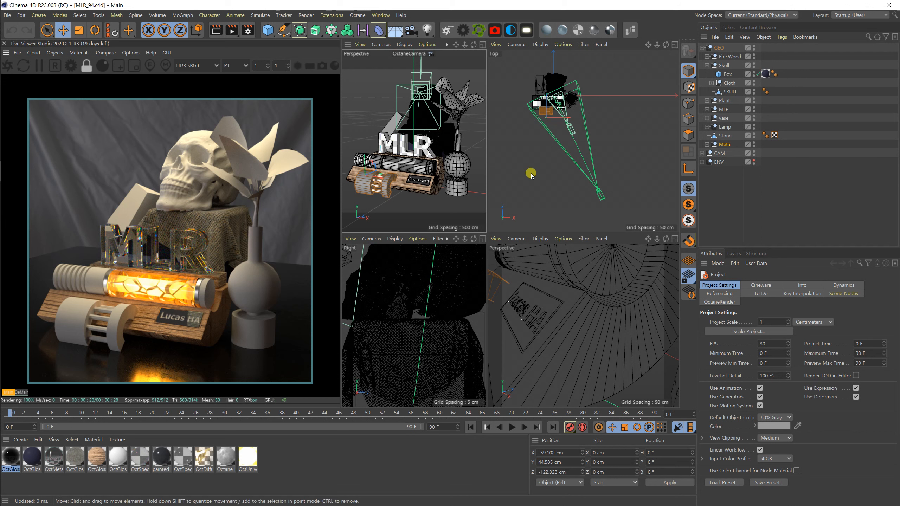
Save the project under the new file name MLR_v23.c4d in the C4D folder.
{"action": "left_click", "coordinate": [7, 15]}
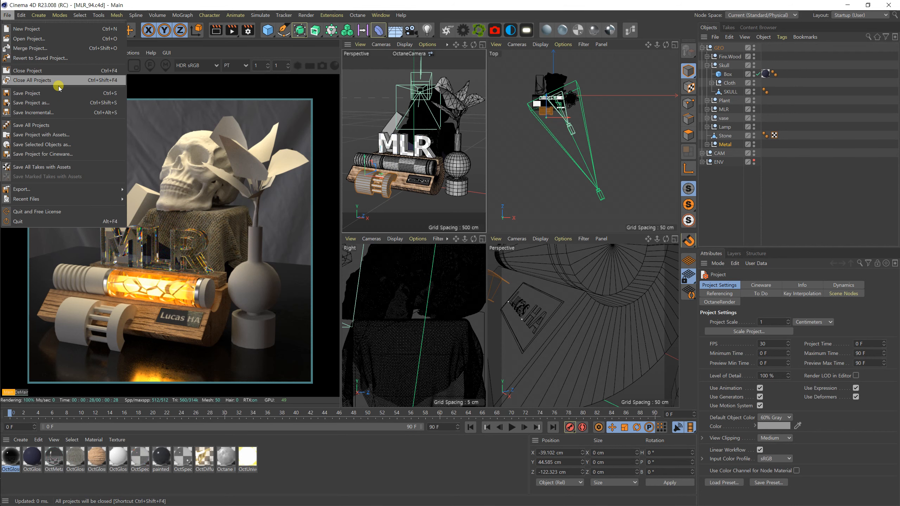
{"action": "left_click", "coordinate": [60, 103]}
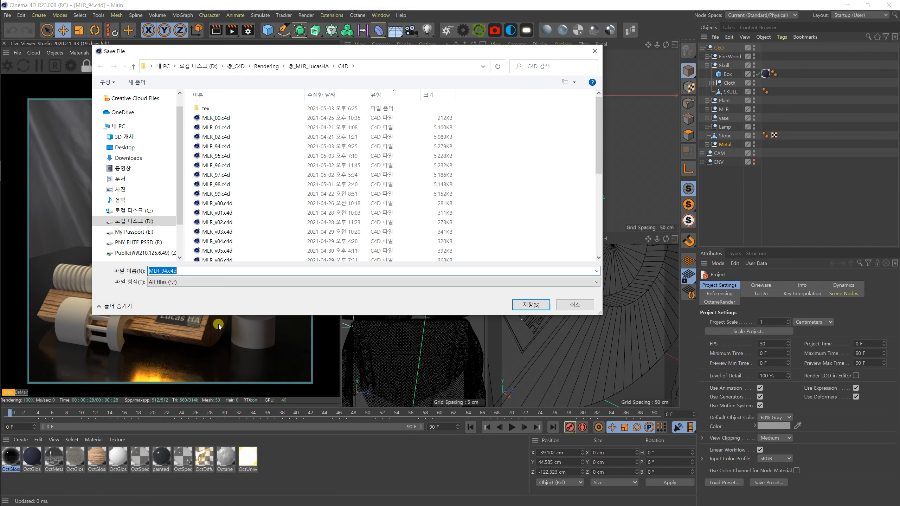
{"action": "left_click_drag", "start_coordinate": [599, 169], "coordinate": [519, 237]}
{"action": "left_click", "coordinate": [218, 259]}
{"action": "double_click", "coordinate": [170, 271]}
{"action": "key", "text": "Delete"}
{"action": "type", "text": "3"}
{"action": "key", "text": "Return"}
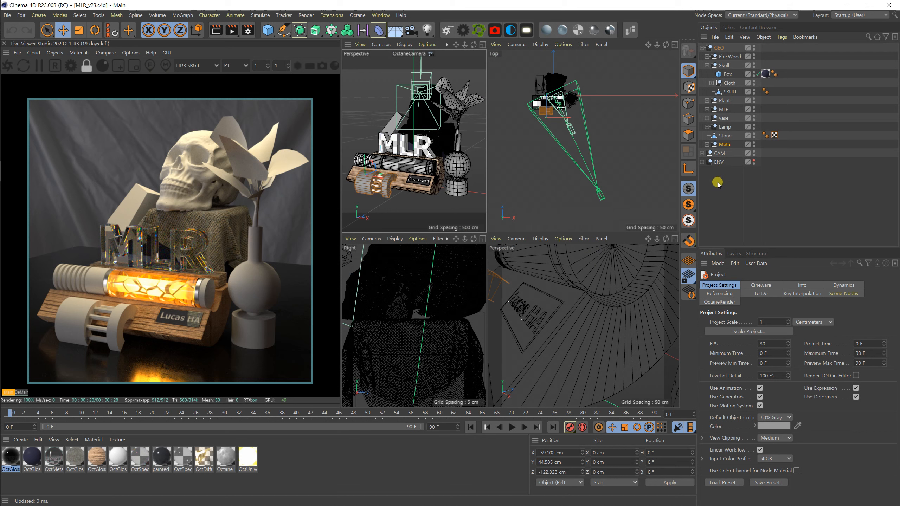
Delete the Metal, Lamp and MLR groups from the GEO hierarchy.
{"action": "left_click", "coordinate": [726, 144]}
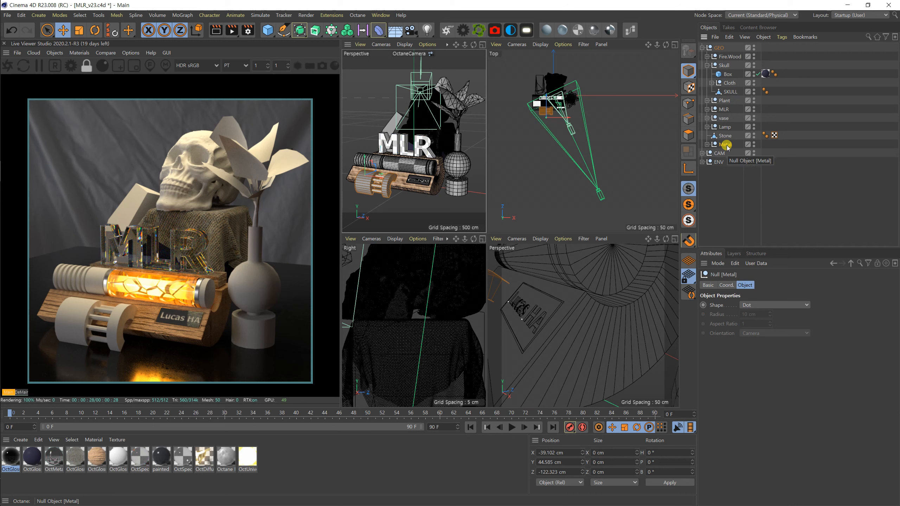
{"action": "key", "text": "Delete"}
{"action": "left_click", "coordinate": [725, 127]}
{"action": "key", "text": "Delete"}
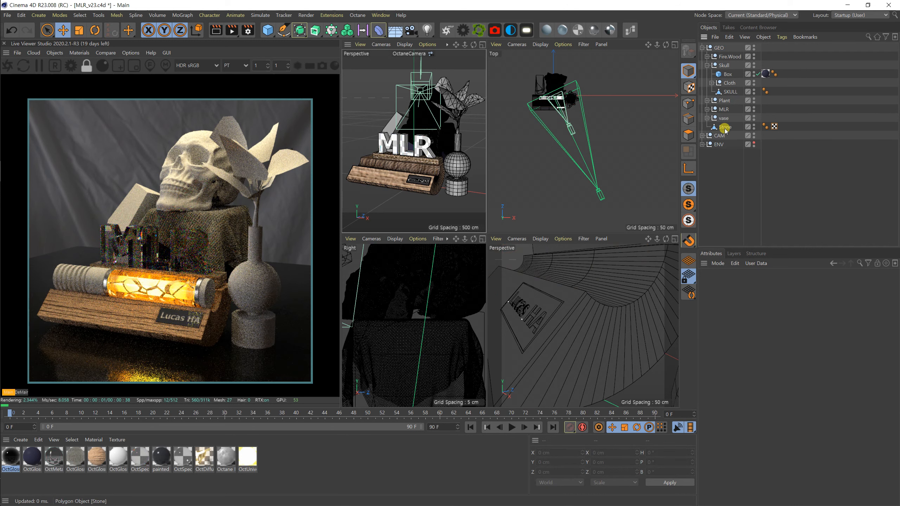
{"action": "left_click", "coordinate": [724, 110]}
{"action": "key", "text": "Delete"}
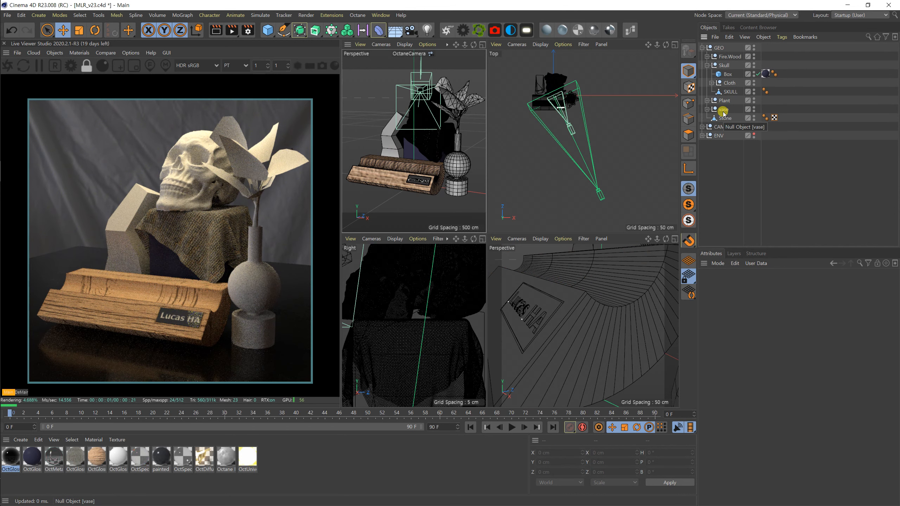
Delete the Plant and vase groups and the Stone object from the GEO hierarchy.
{"action": "left_click", "coordinate": [724, 66]}
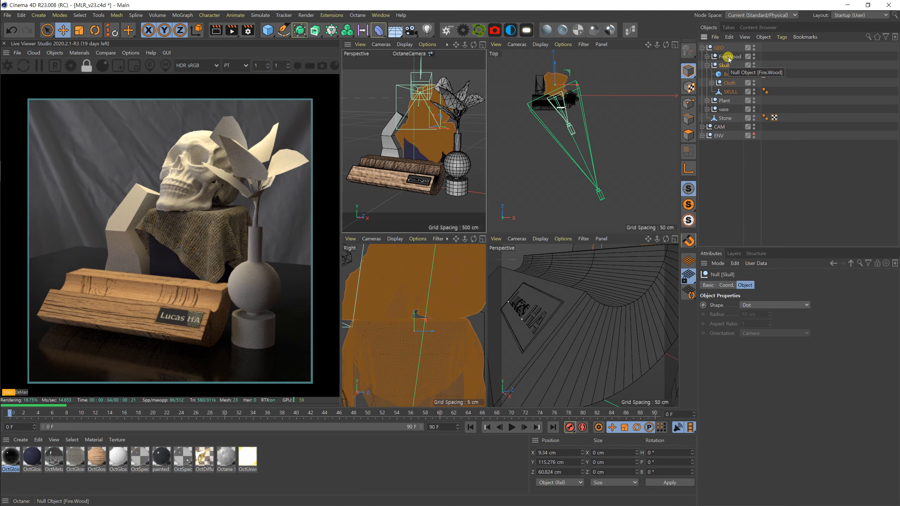
{"action": "left_click", "coordinate": [724, 100]}
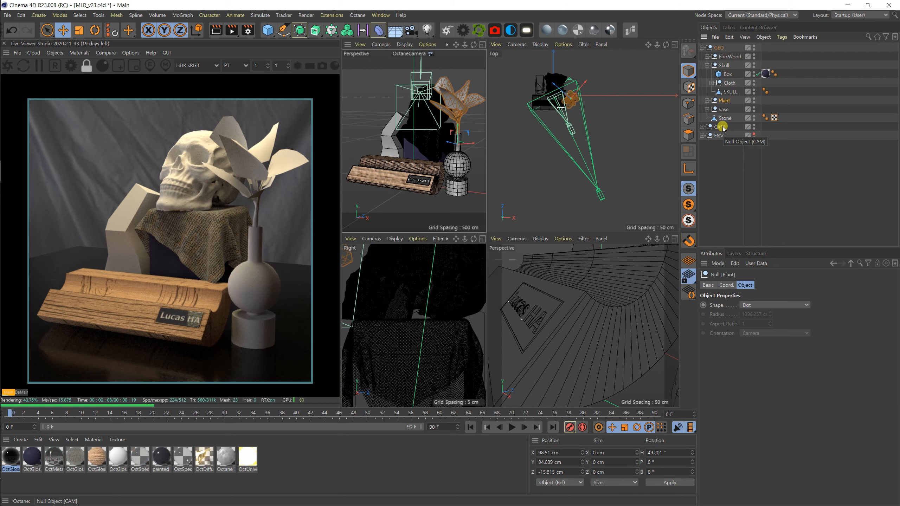
{"action": "key", "text": "Delete"}
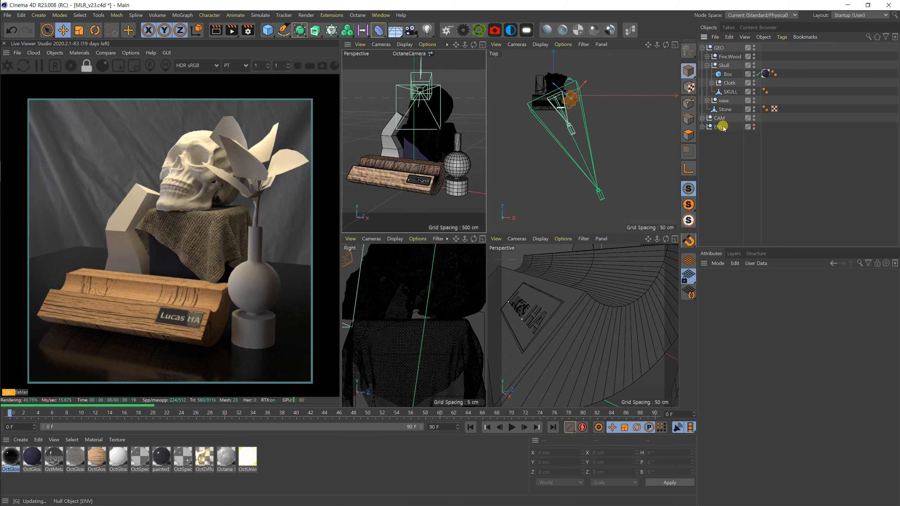
{"action": "left_click", "coordinate": [724, 101]}
{"action": "key", "text": "Delete"}
{"action": "left_click", "coordinate": [726, 103]}
{"action": "key", "text": "Delete"}
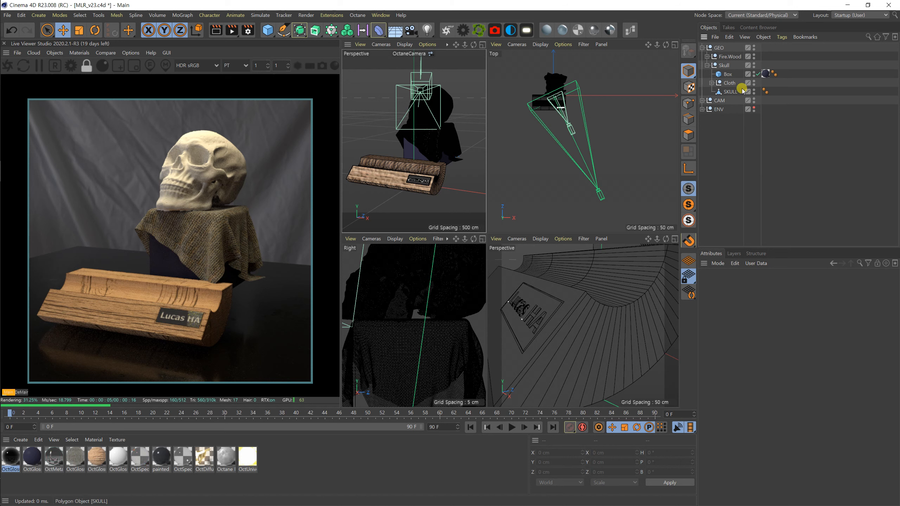
Hide the Fire.Wood and Cloth groups and disable the Box under the Skull group, leaving the SKULL mesh visible.
{"action": "left_click", "coordinate": [707, 66]}
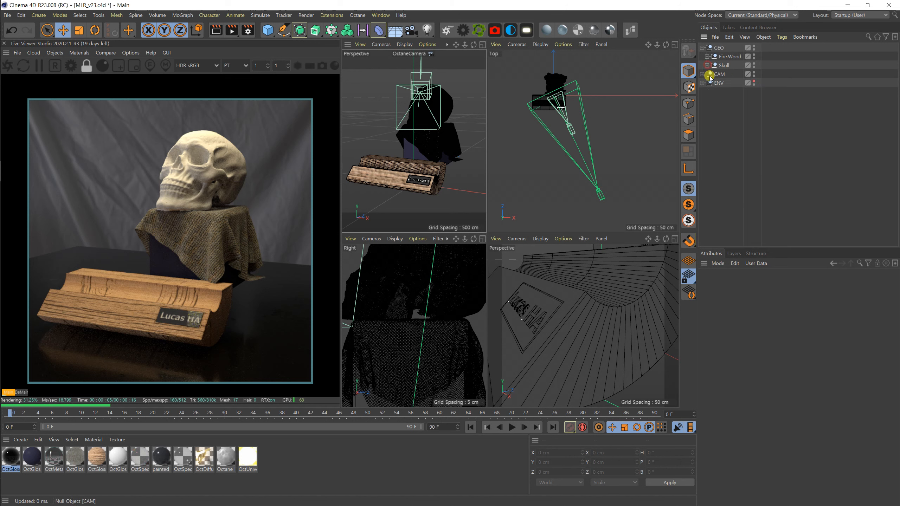
{"action": "left_click", "coordinate": [754, 56]}
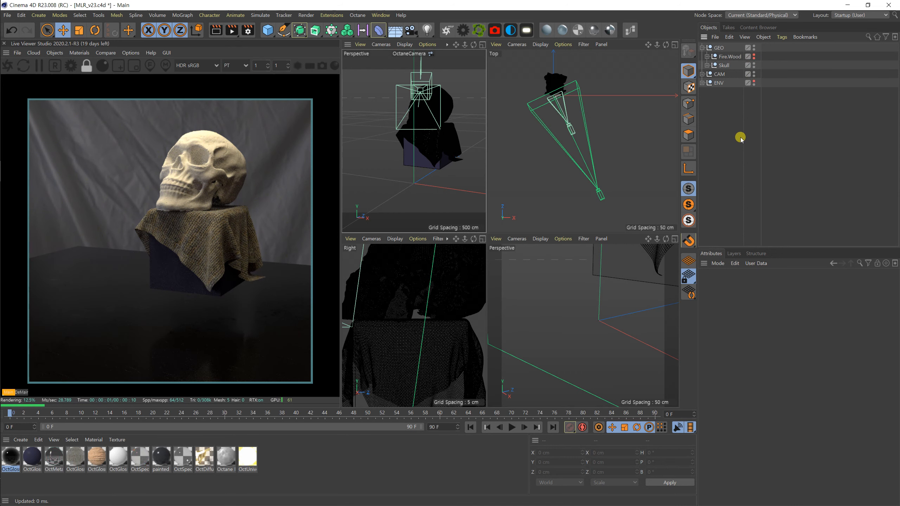
{"action": "left_click", "coordinate": [707, 65]}
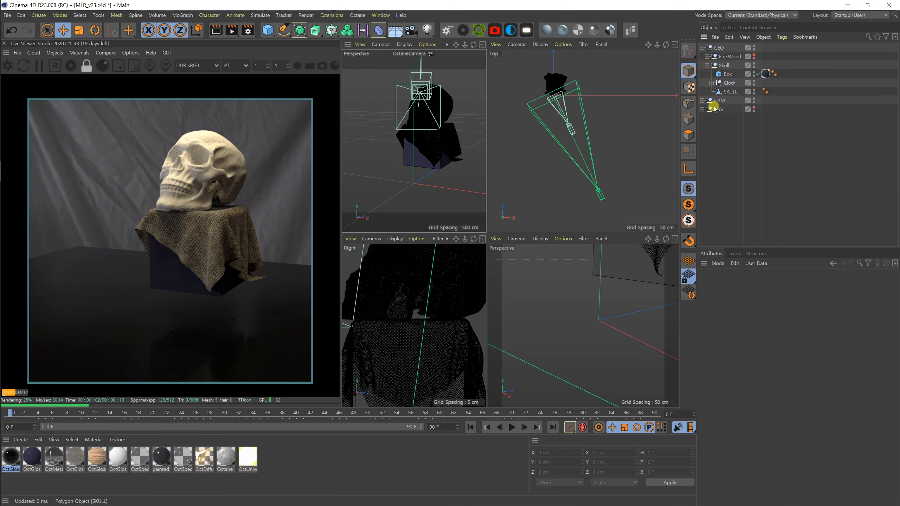
{"action": "left_click", "coordinate": [754, 84]}
{"action": "left_click", "coordinate": [754, 93]}
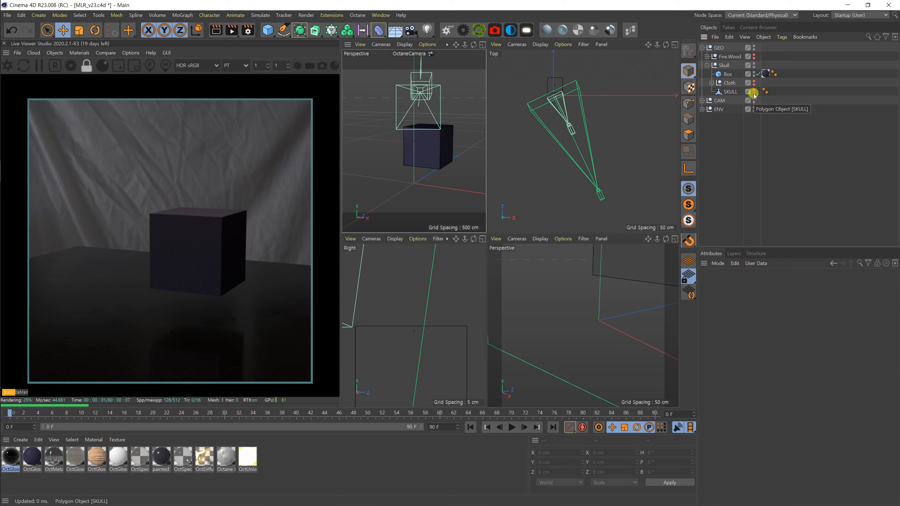
{"action": "left_click", "coordinate": [754, 94]}
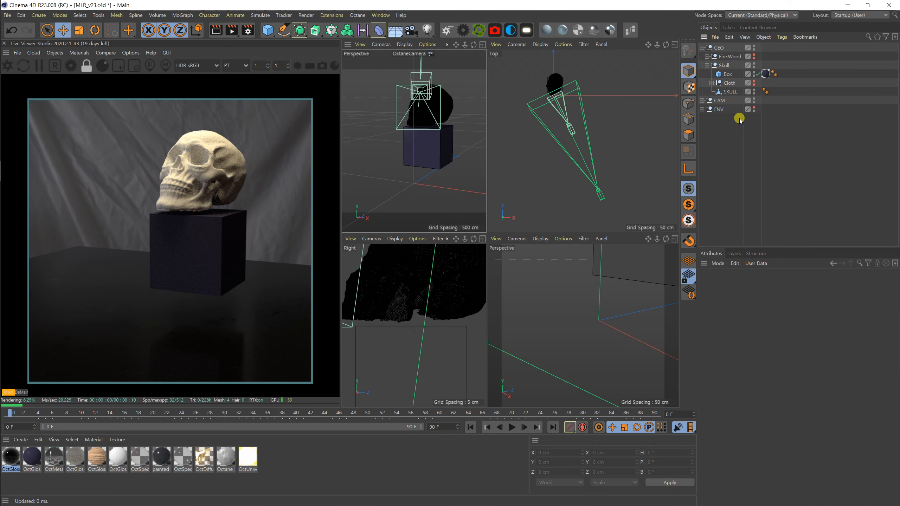
{"action": "left_click", "coordinate": [758, 74]}
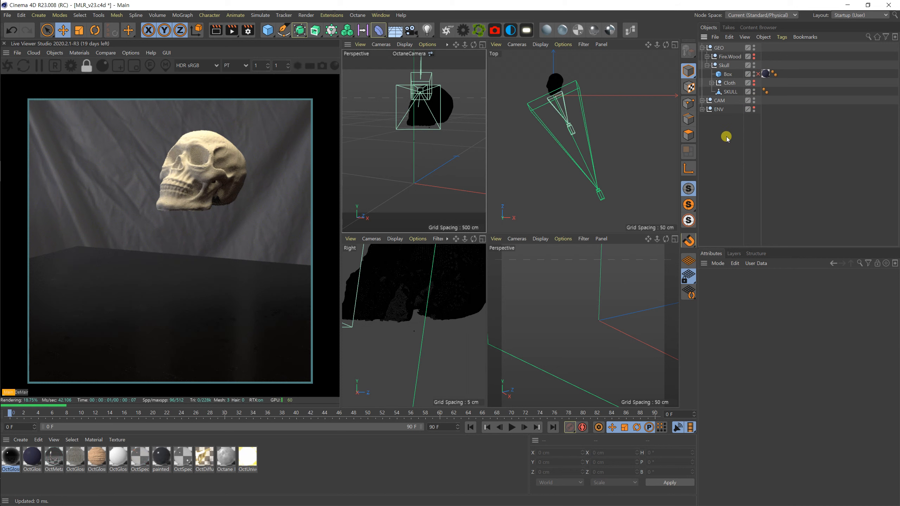
Delete the Camera.Target rig from the CAM group and duplicate the Camera.Target.1 rig in its place.
{"action": "left_click", "coordinate": [702, 100]}
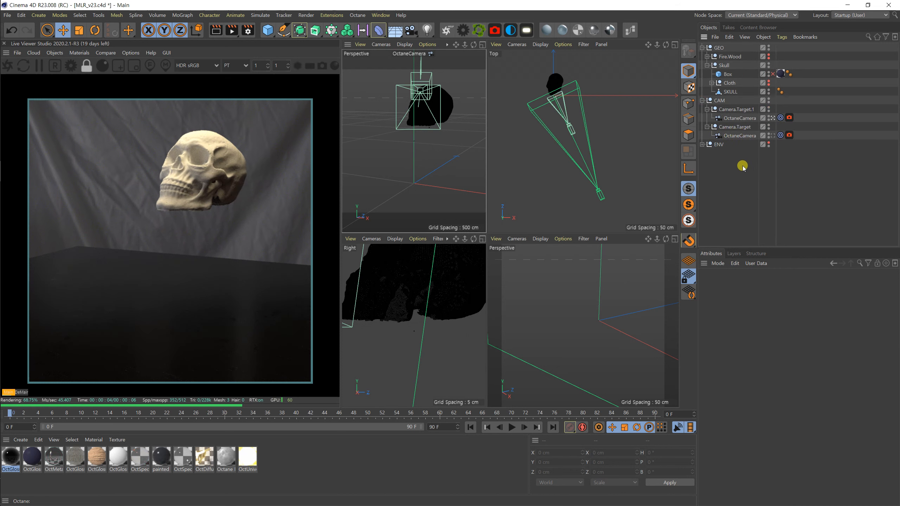
{"action": "left_click", "coordinate": [735, 127]}
{"action": "key", "text": "Delete"}
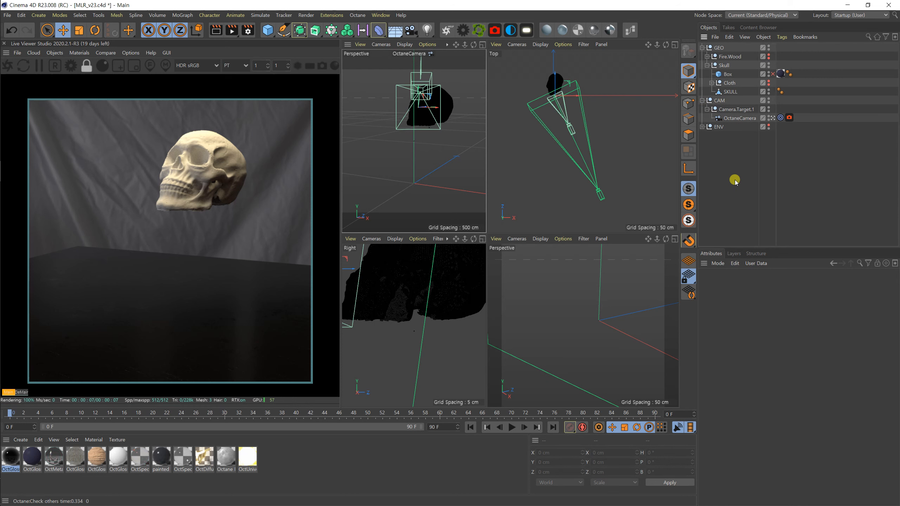
{"action": "left_click", "coordinate": [735, 110]}
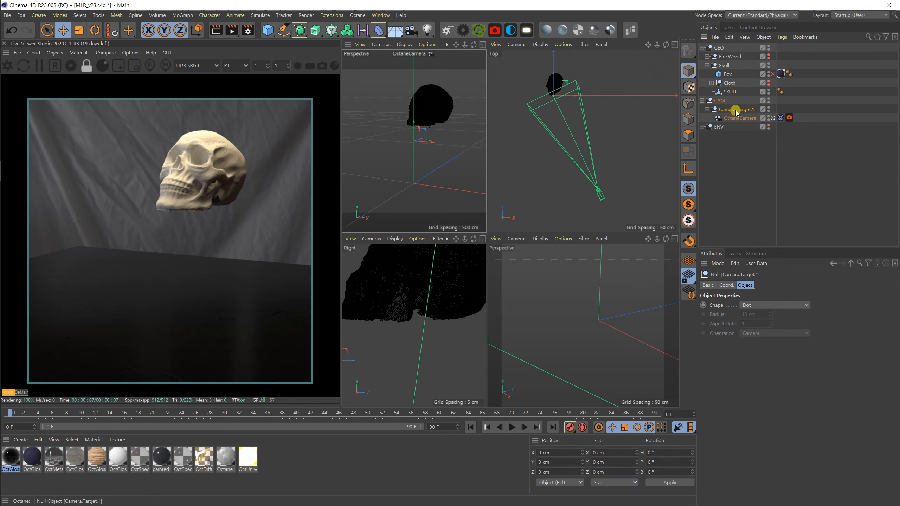
{"action": "left_click_drag", "start_coordinate": [733, 107], "coordinate": [733, 107], "text": "ctrl"}
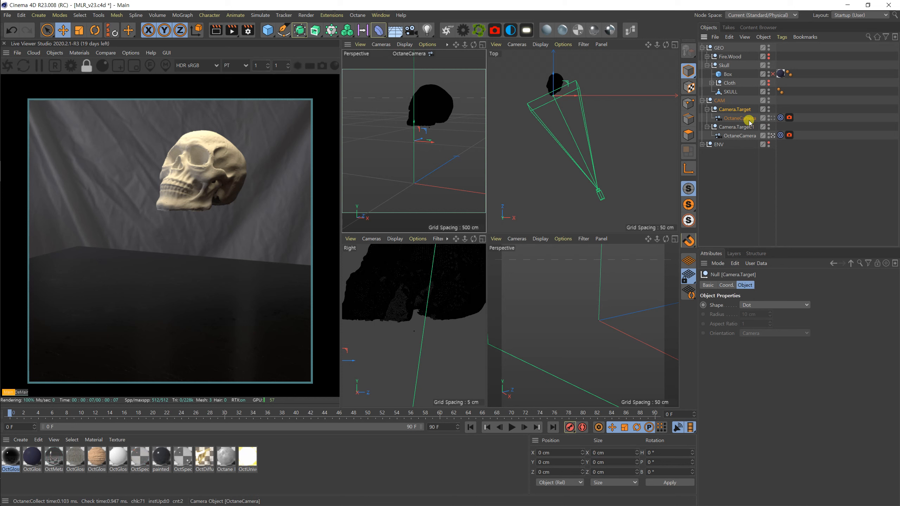
Move the Camera.Target.1 rig's OctaneCamera closer to the skull and shift its target null to about Y 78 cm, Z 27 cm.
{"action": "left_click", "coordinate": [744, 136]}
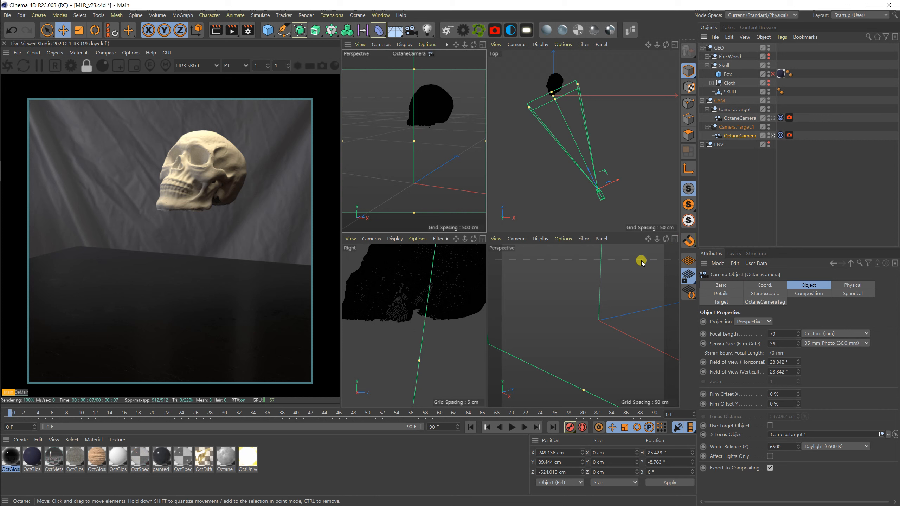
{"action": "left_click_drag", "start_coordinate": [597, 191], "coordinate": [561, 100]}
{"action": "left_click", "coordinate": [737, 127]}
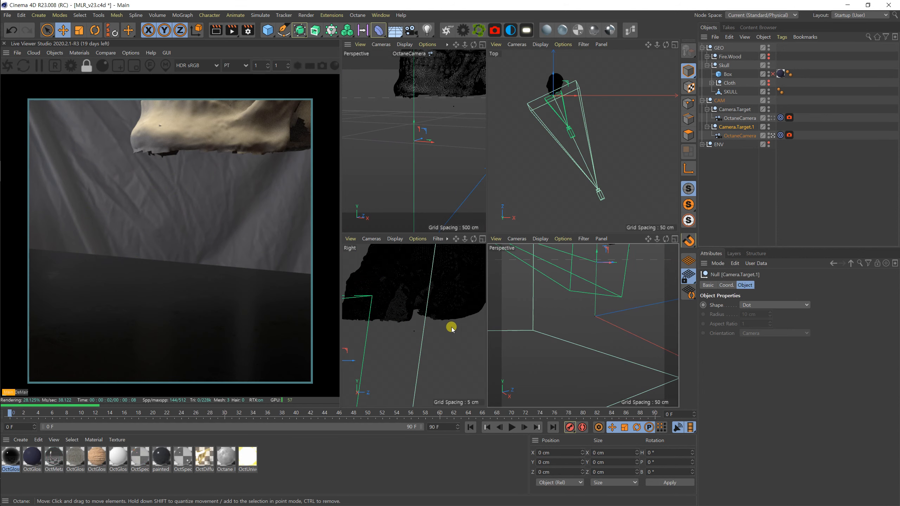
{"action": "scroll", "coordinate": [442, 386], "scroll_direction": "down", "scroll_amount": 5}
{"action": "left_click_drag", "start_coordinate": [459, 335], "coordinate": [468, 315]}
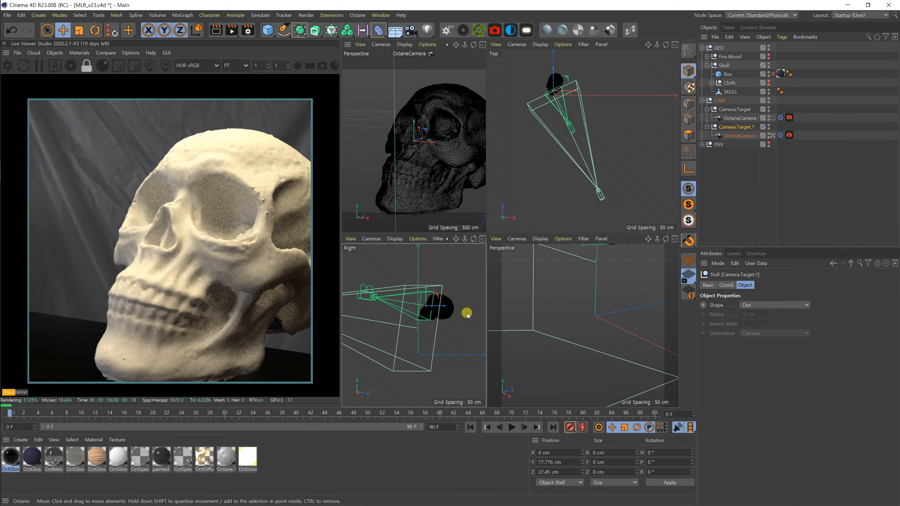
Reposition the Camera.Target.1 null to about X 16 cm, Y 71 cm, Z 41 cm to frame the whole skull in the render.
{"action": "scroll", "coordinate": [560, 82], "scroll_direction": "up", "scroll_amount": 5}
{"action": "mouse_move", "coordinate": [626, 131]}
{"action": "left_mouse_down"}
{"action": "mouse_move", "coordinate": [638, 113]}
{"action": "mouse_move", "coordinate": [635, 122]}
{"action": "left_mouse_up"}
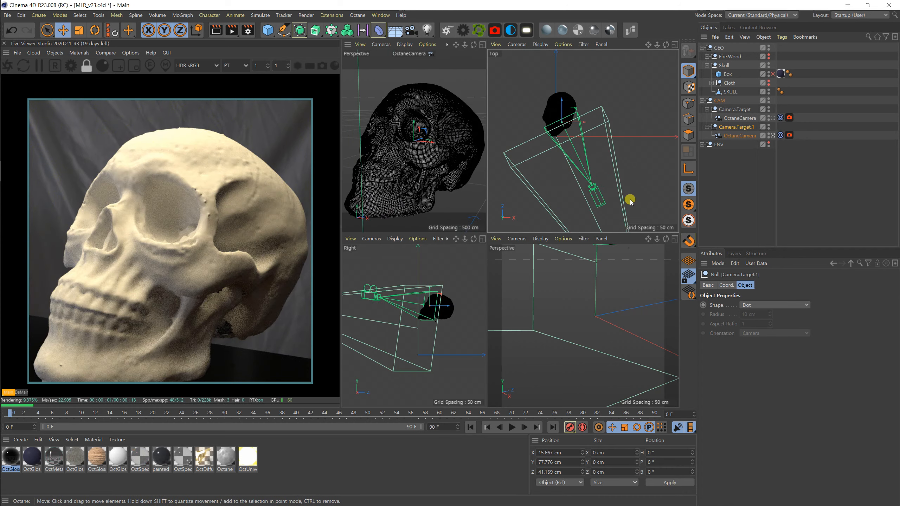
{"action": "scroll", "coordinate": [431, 303], "scroll_direction": "up", "scroll_amount": 5}
{"action": "scroll", "coordinate": [430, 303], "scroll_direction": "down", "scroll_amount": 1}
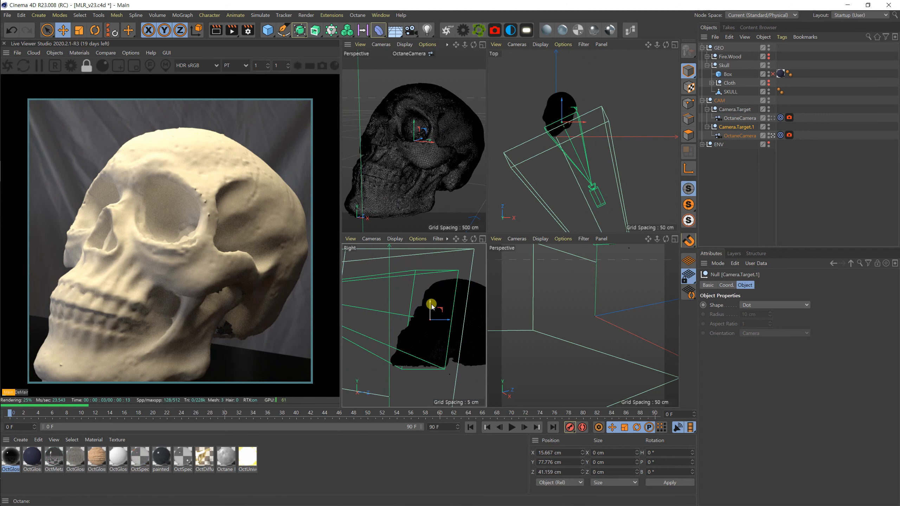
{"action": "left_click_drag", "start_coordinate": [430, 304], "coordinate": [433, 312]}
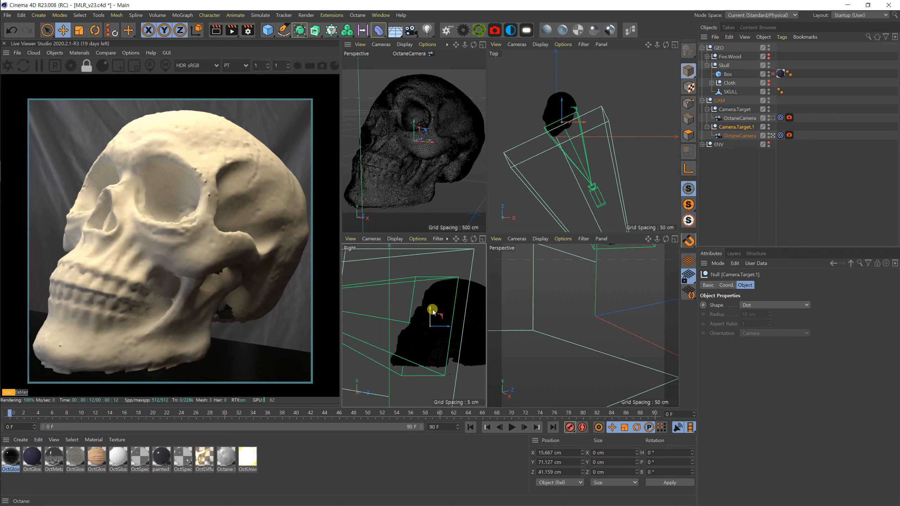
Hide the CAM group in the viewports and collapse it in the object hierarchy.
{"action": "mouse_move", "coordinate": [588, 312]}
{"action": "right_mouse_down", "text": "alt"}
{"action": "mouse_move", "coordinate": [598, 350]}
{"action": "mouse_move", "coordinate": [617, 230]}
{"action": "mouse_move", "coordinate": [603, 307]}
{"action": "mouse_move", "coordinate": [605, 297]}
{"action": "mouse_move", "coordinate": [585, 343]}
{"action": "mouse_move", "coordinate": [589, 309]}
{"action": "right_mouse_up", "text": "alt"}
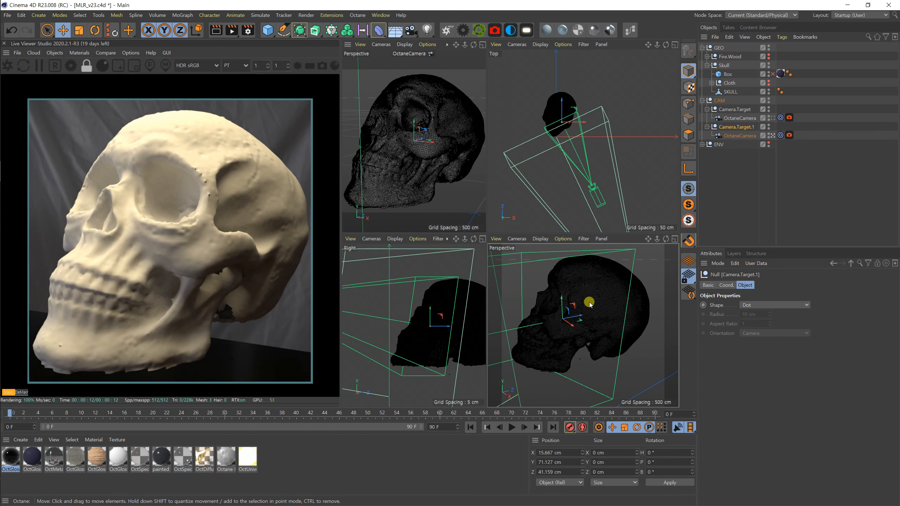
{"action": "left_click", "coordinate": [768, 99]}
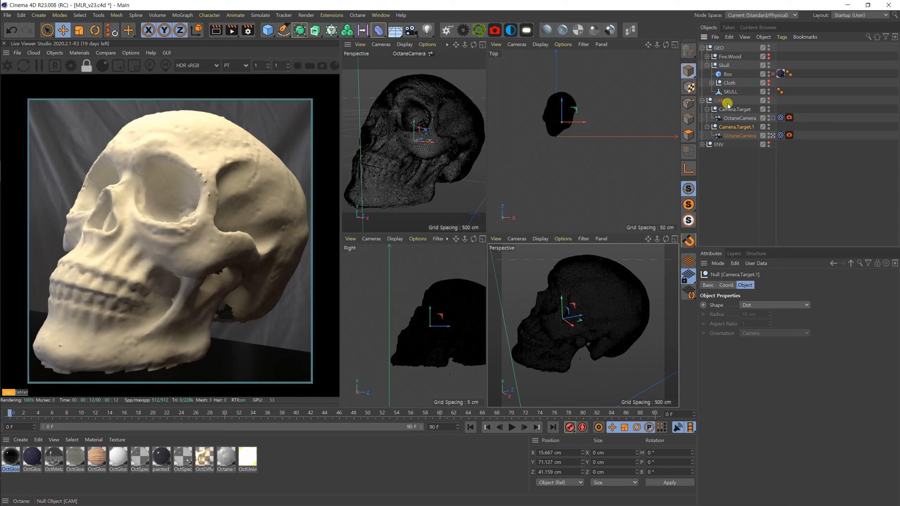
{"action": "left_click", "coordinate": [702, 100]}
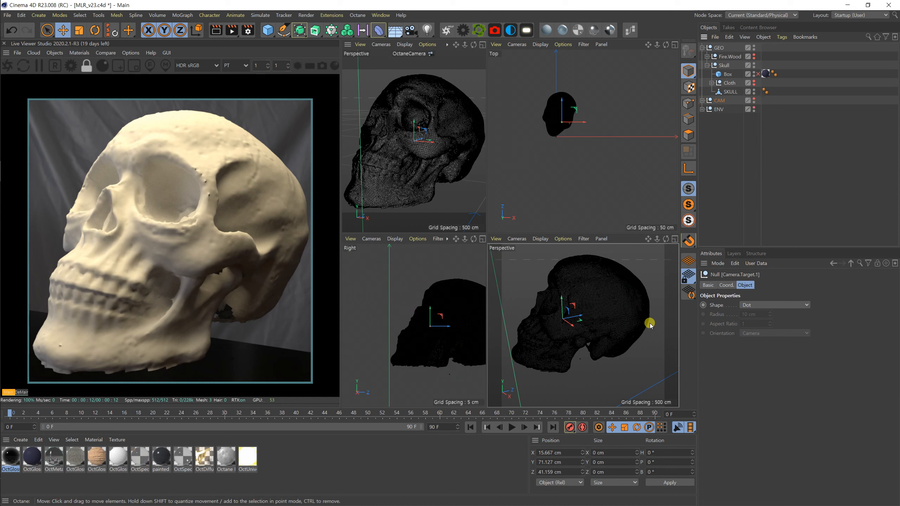
Set the free perspective view to Gouraud Shading (Lines) and maximize it.
{"action": "left_click", "coordinate": [603, 375]}
{"action": "mouse_move", "coordinate": [586, 297]}
{"action": "left_mouse_down", "text": "alt"}
{"action": "mouse_move", "coordinate": [593, 358]}
{"action": "mouse_move", "coordinate": [594, 299]}
{"action": "left_mouse_up", "text": "alt"}
{"action": "key", "text": "n"}
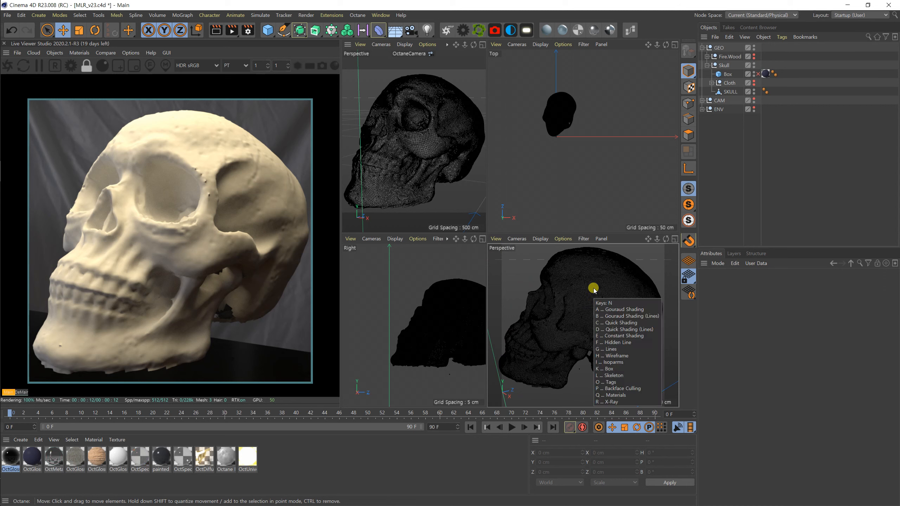
{"action": "key", "text": "b"}
{"action": "left_click", "coordinate": [675, 238]}
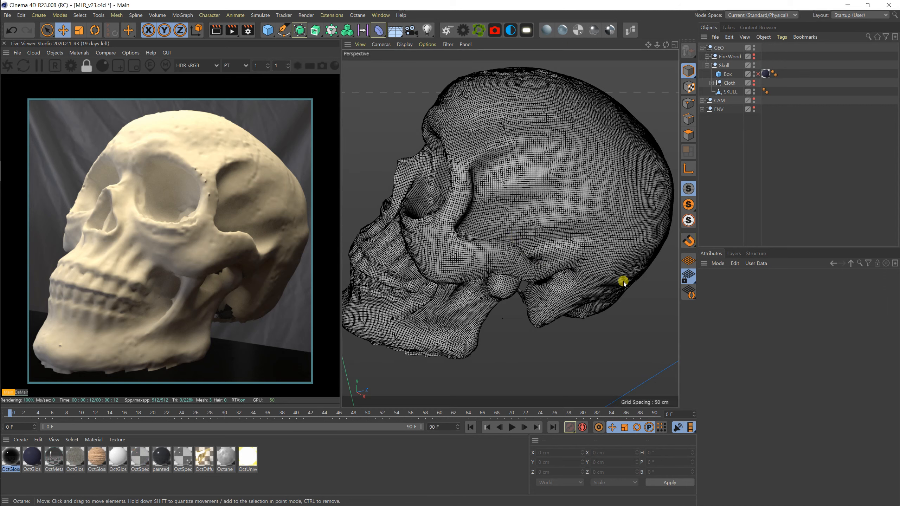
Select the SKULL mesh and delete all unused materials from the project.
{"action": "left_click", "coordinate": [511, 225]}
{"action": "left_click_drag", "start_coordinate": [478, 258], "coordinate": [533, 250], "text": "alt"}
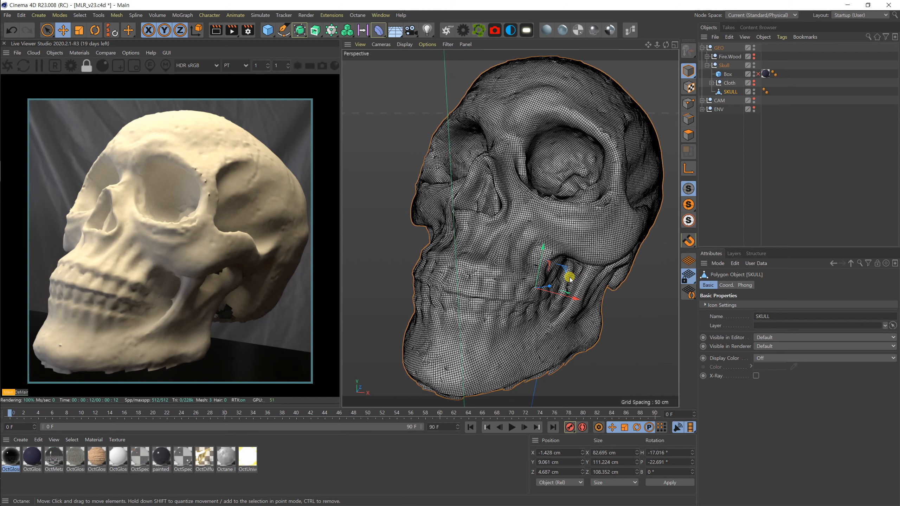
{"action": "left_click", "coordinate": [39, 439]}
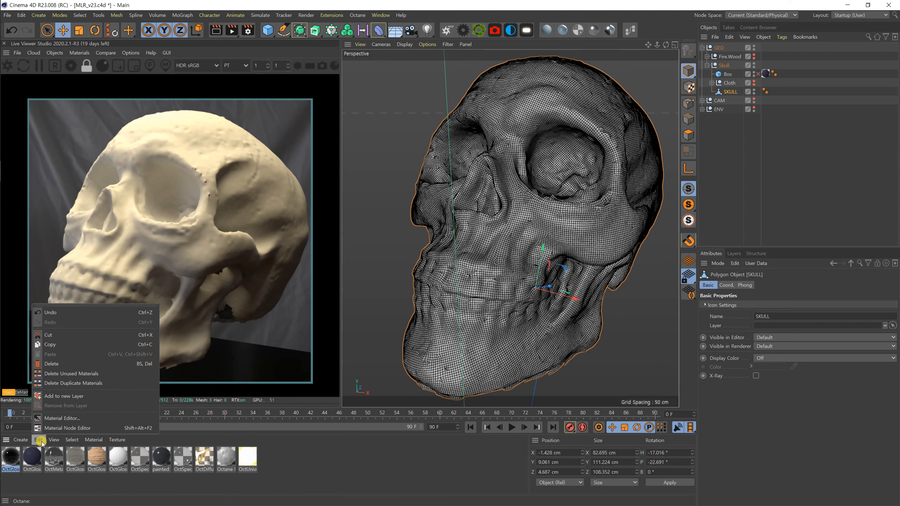
{"action": "left_click", "coordinate": [89, 375]}
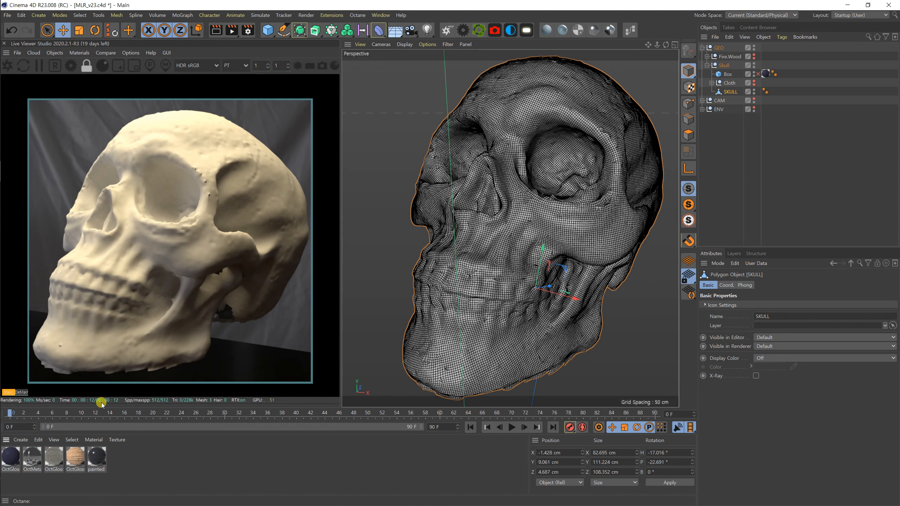
{"action": "left_click", "coordinate": [141, 462]}
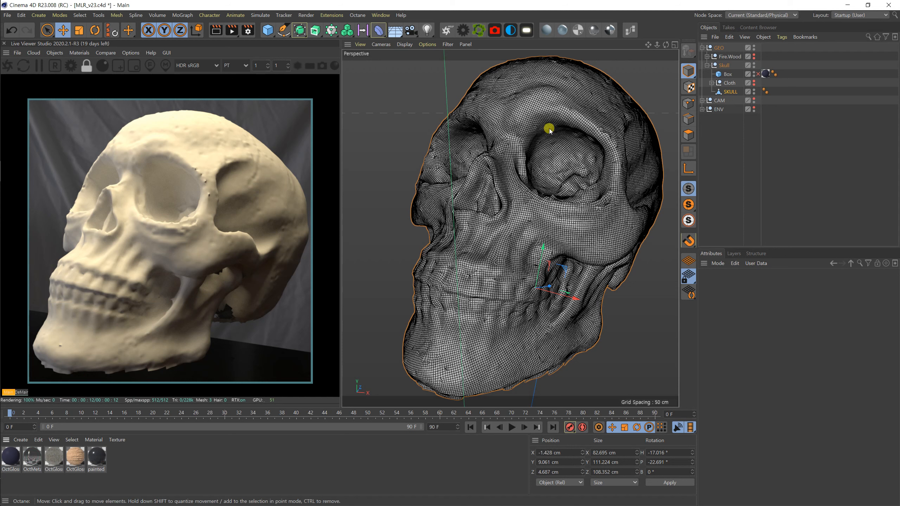
Create an Octane glossy material and apply it to the skull.
{"action": "left_click", "coordinate": [565, 33]}
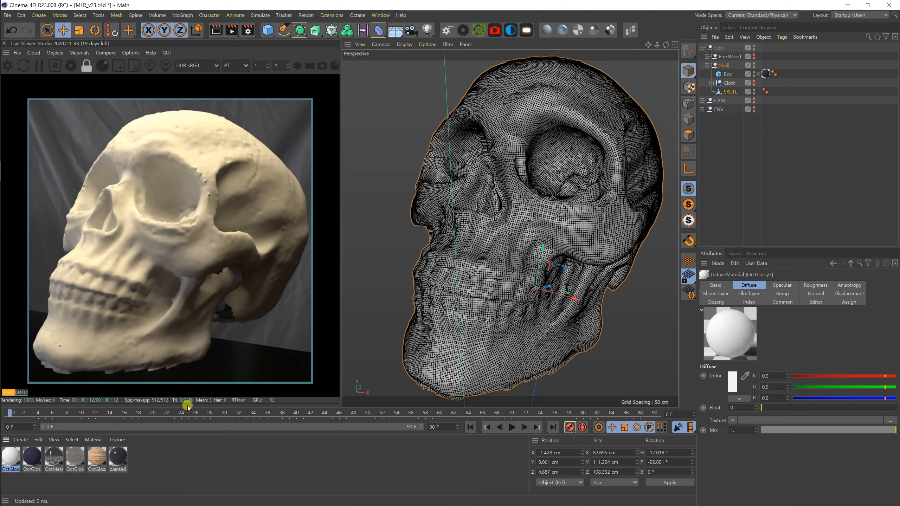
{"action": "left_click_drag", "start_coordinate": [80, 340], "coordinate": [158, 250]}
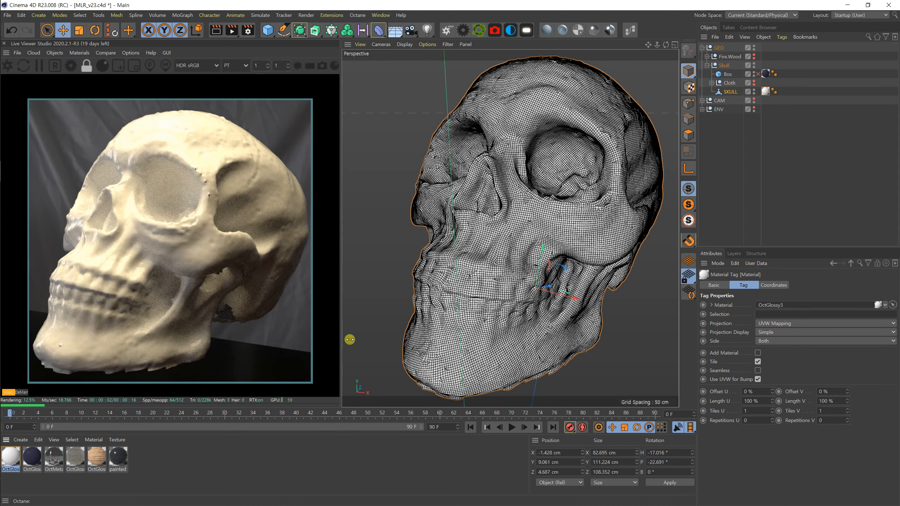
Open the skull material in the Octane Node Editor, enlarge the editor beside the live render, and shift the OctGlossy3 node to make room.
{"action": "left_click", "coordinate": [631, 33]}
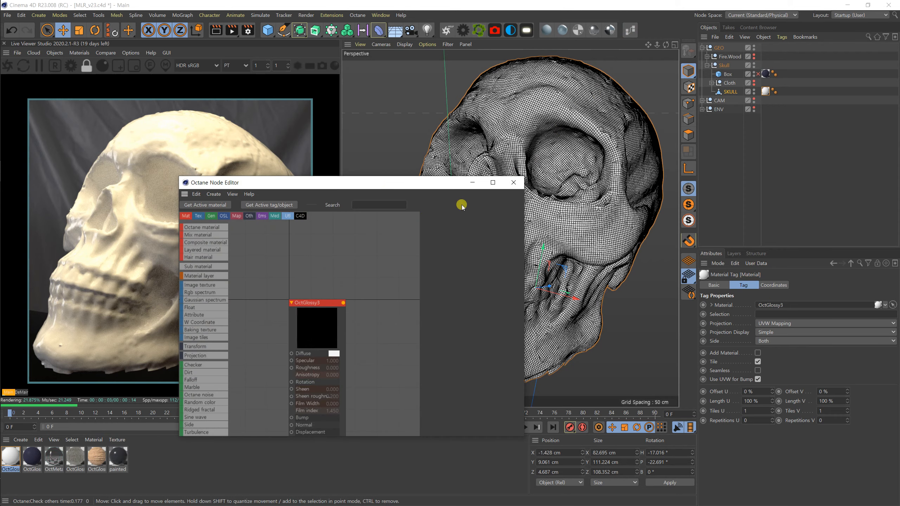
{"action": "left_click_drag", "start_coordinate": [380, 181], "coordinate": [512, 59]}
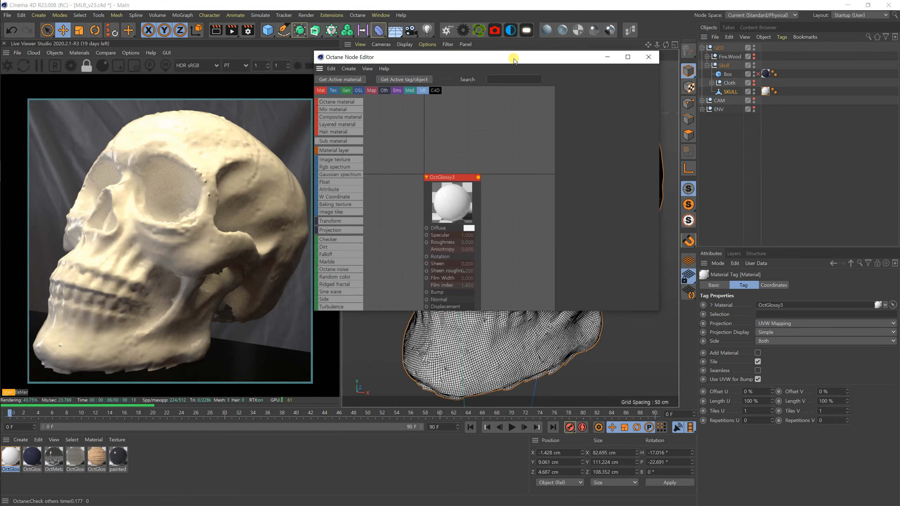
{"action": "left_click_drag", "start_coordinate": [658, 311], "coordinate": [855, 455]}
{"action": "left_click_drag", "start_coordinate": [472, 181], "coordinate": [663, 181]}
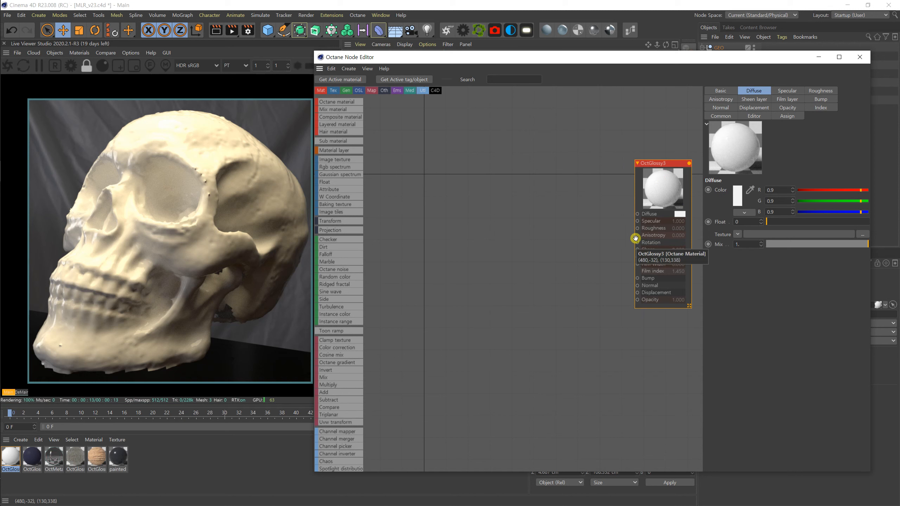
Add an RGB spectrum node and connect it to the Diffuse input of OctGlossy3.
{"action": "left_click_drag", "start_coordinate": [339, 166], "coordinate": [441, 183]}
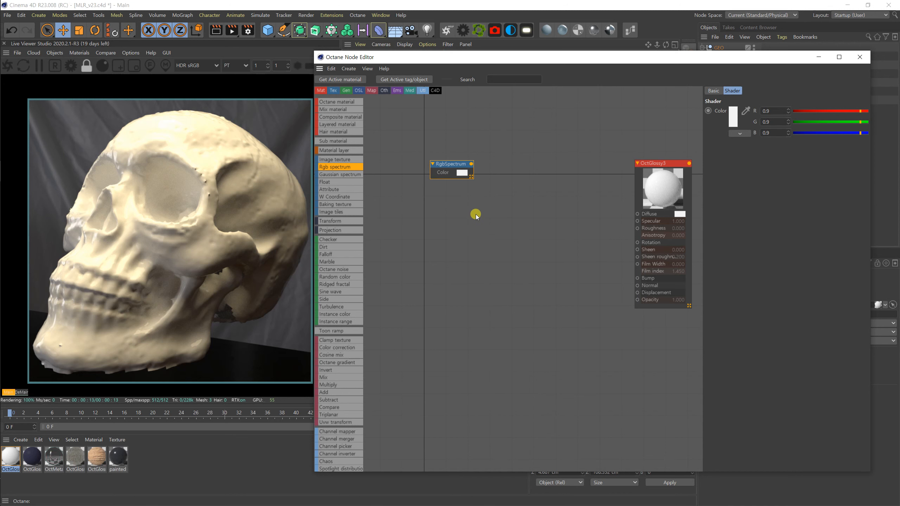
{"action": "left_click", "coordinate": [462, 172]}
{"action": "left_click_drag", "start_coordinate": [471, 163], "coordinate": [636, 214]}
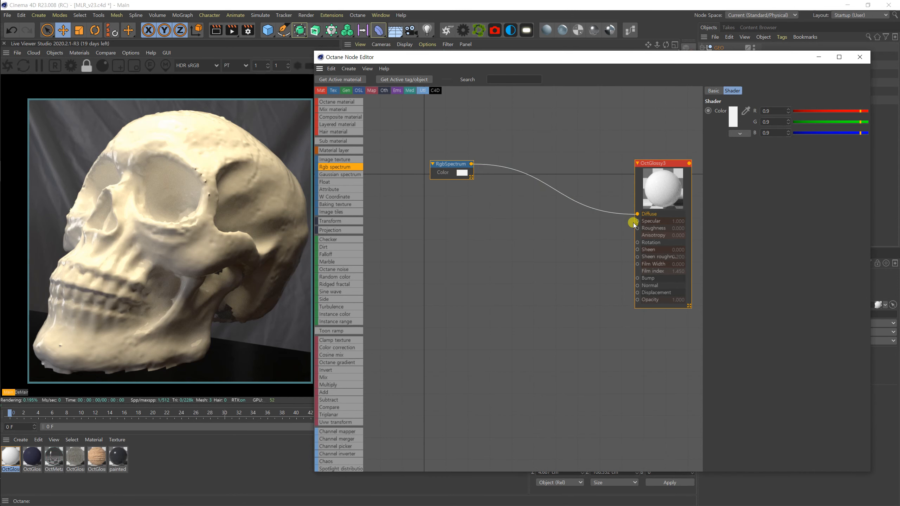
Try a dark yellow RGB spectrum color with R and G at 0.230769 and B at 0.
{"action": "left_click", "coordinate": [810, 121]}
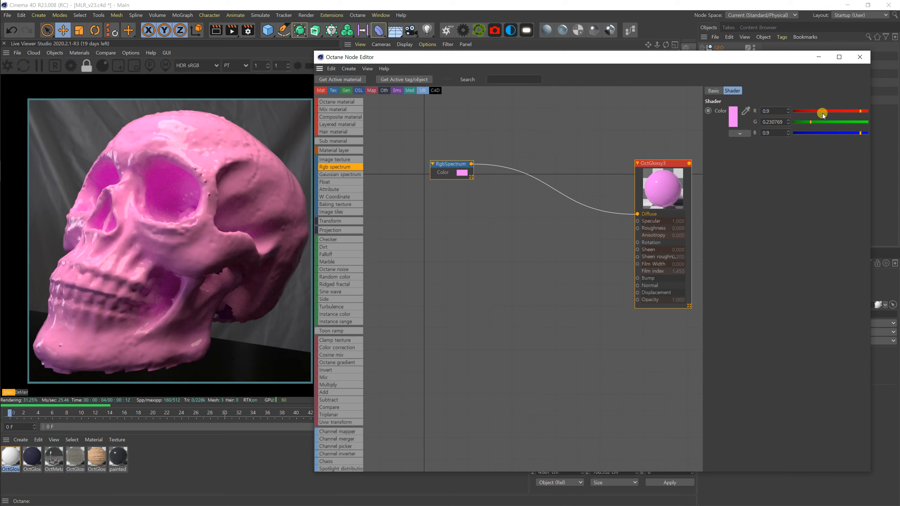
{"action": "left_click", "coordinate": [810, 112]}
{"action": "left_click", "coordinate": [801, 133]}
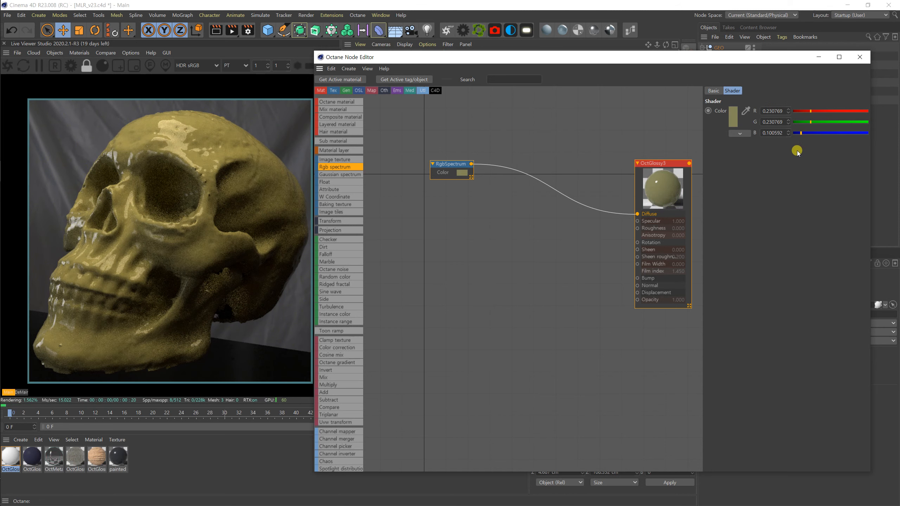
{"action": "left_click", "coordinate": [794, 133]}
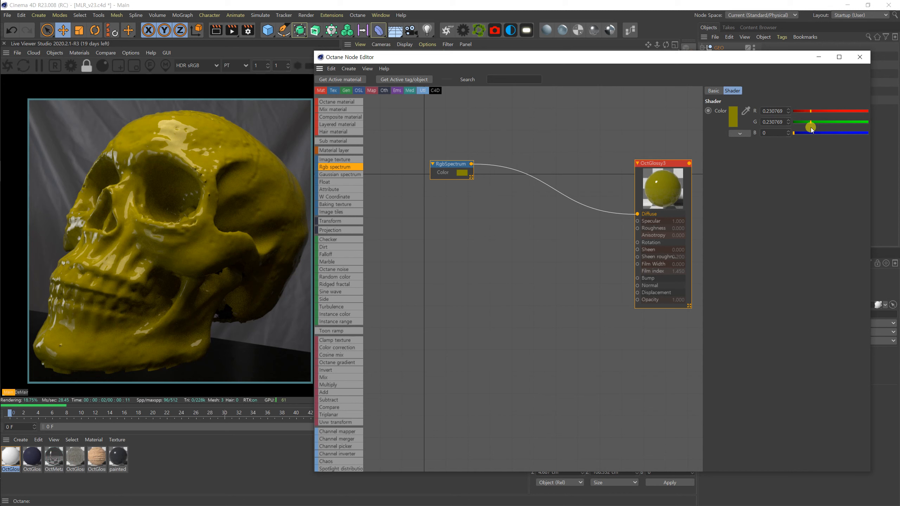
Switch the RGB spectrum color to HSV, set H 0.100592, S 0.100592 and V 0.692308, and reposition the node nearer the material.
{"action": "left_click", "coordinate": [739, 133]}
{"action": "left_click", "coordinate": [744, 152]}
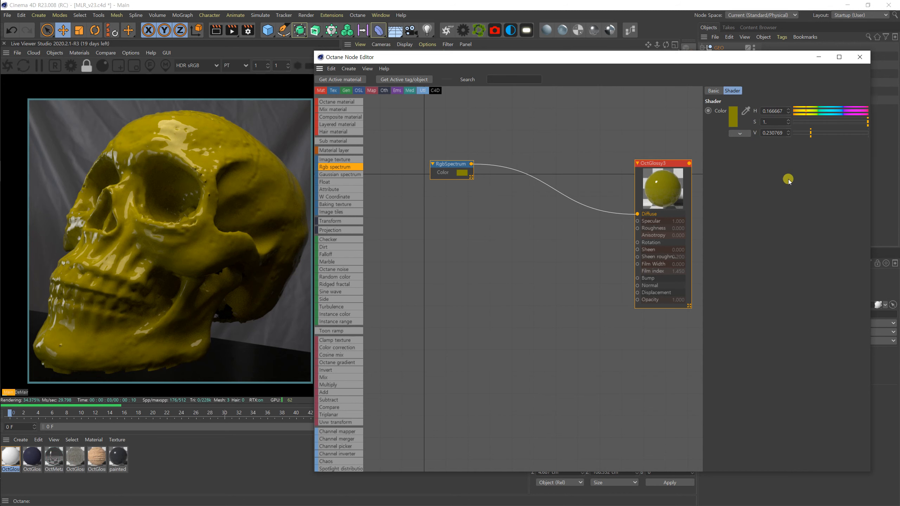
{"action": "left_click_drag", "start_coordinate": [860, 121], "coordinate": [803, 123]}
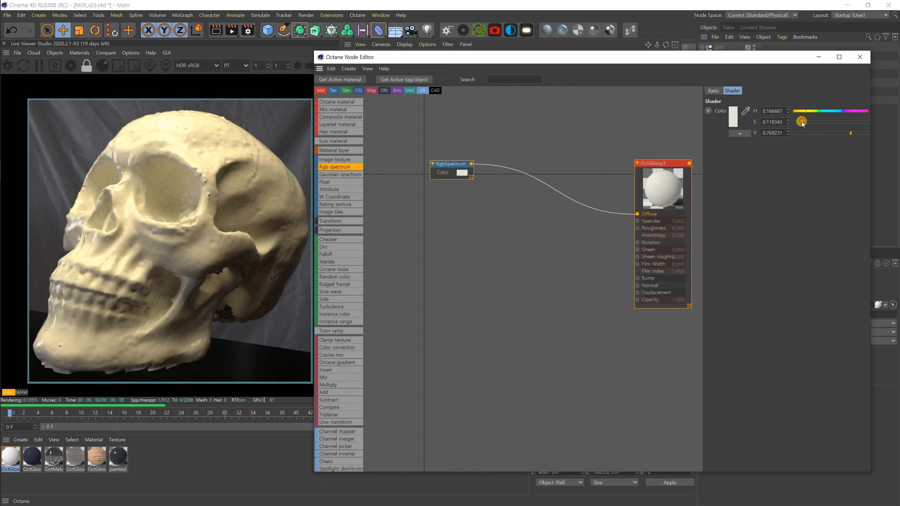
{"action": "left_click_drag", "start_coordinate": [802, 121], "coordinate": [801, 121]}
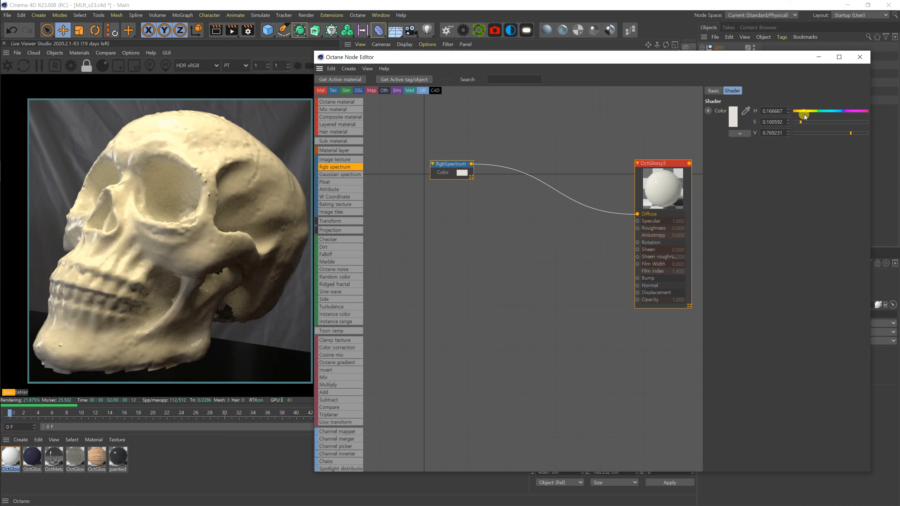
{"action": "left_click_drag", "start_coordinate": [805, 111], "coordinate": [801, 111]}
{"action": "left_click", "coordinate": [846, 133]}
{"action": "left_click", "coordinate": [844, 133]}
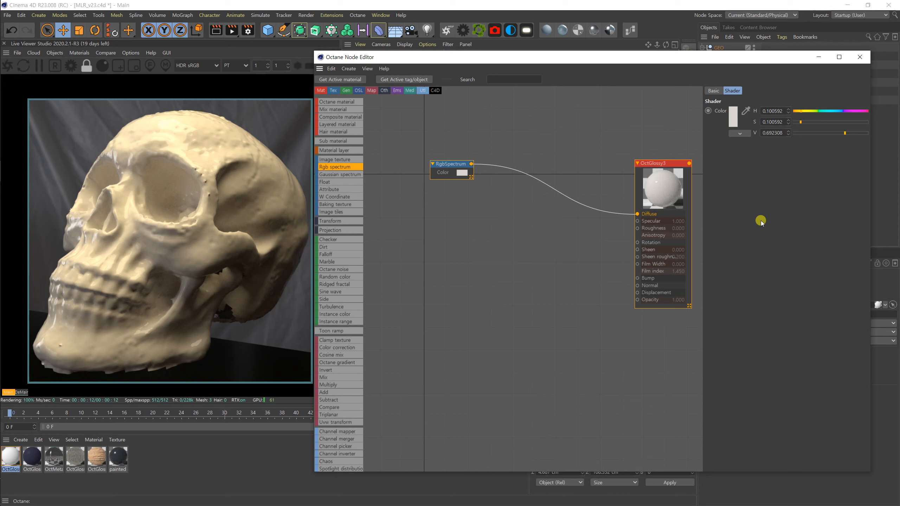
{"action": "left_click_drag", "start_coordinate": [455, 169], "coordinate": [414, 164]}
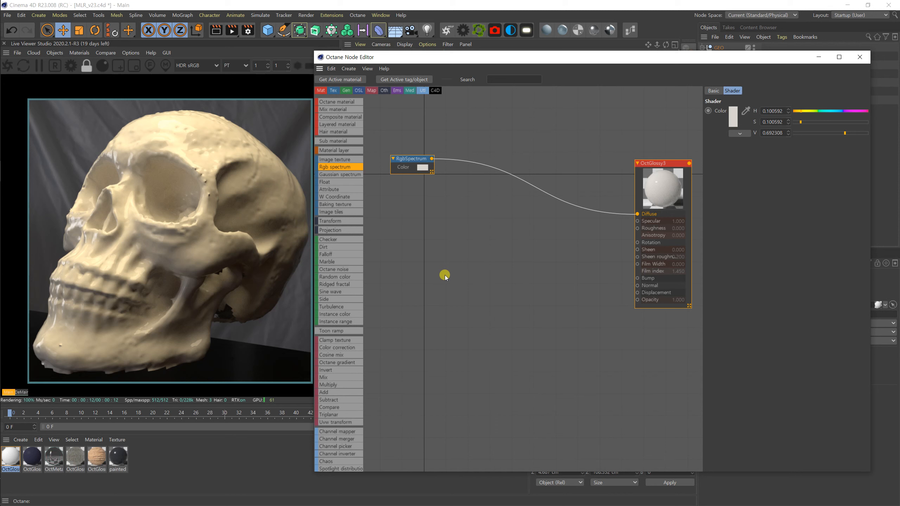
{"action": "left_click_drag", "start_coordinate": [417, 158], "coordinate": [519, 156]}
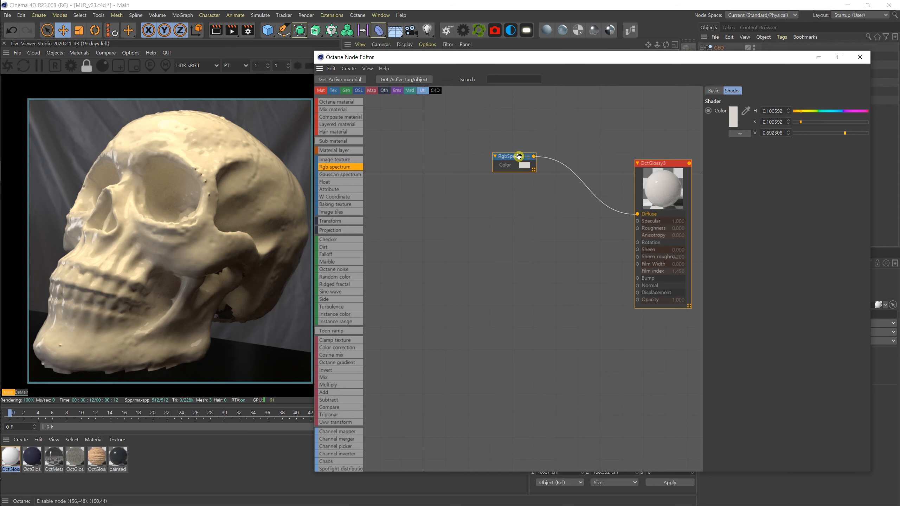
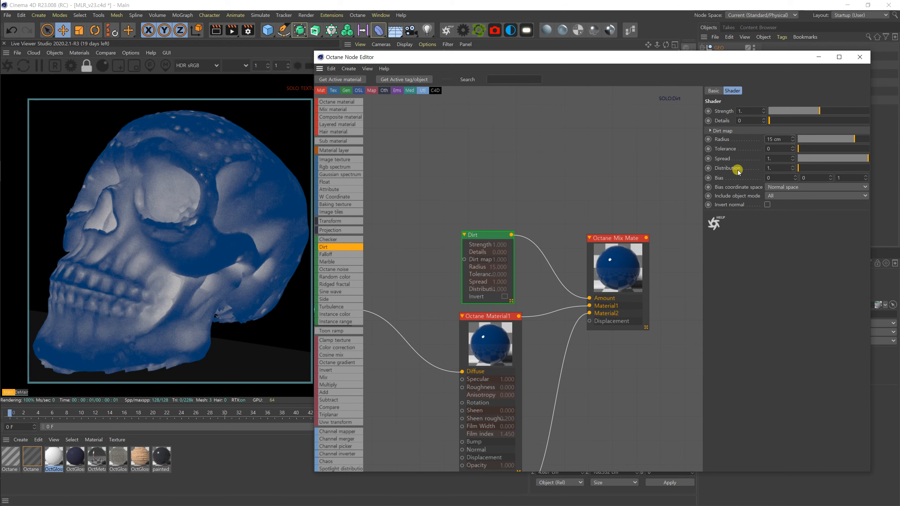
Turn off the solo preview of the Dirt node so the full mix material renders.
{"action": "right_click", "coordinate": [498, 236]}
{"action": "left_click", "coordinate": [515, 241]}
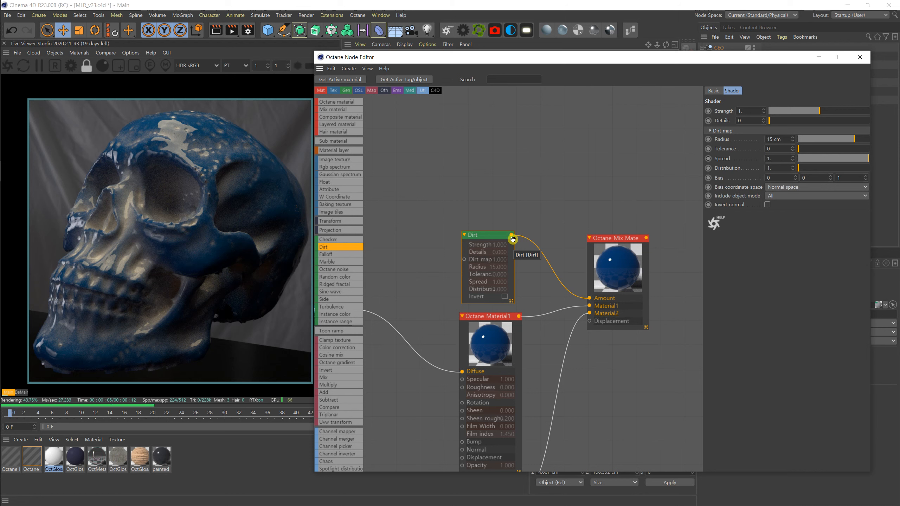
Add a Float texture node with value 0.5 and connect it to the Roughness inputs of Octane Material1 and OctGlossy3.
{"action": "middle_click_drag", "start_coordinate": [425, 393], "coordinate": [432, 263]}
{"action": "middle_click_drag", "start_coordinate": [536, 288], "coordinate": [645, 263]}
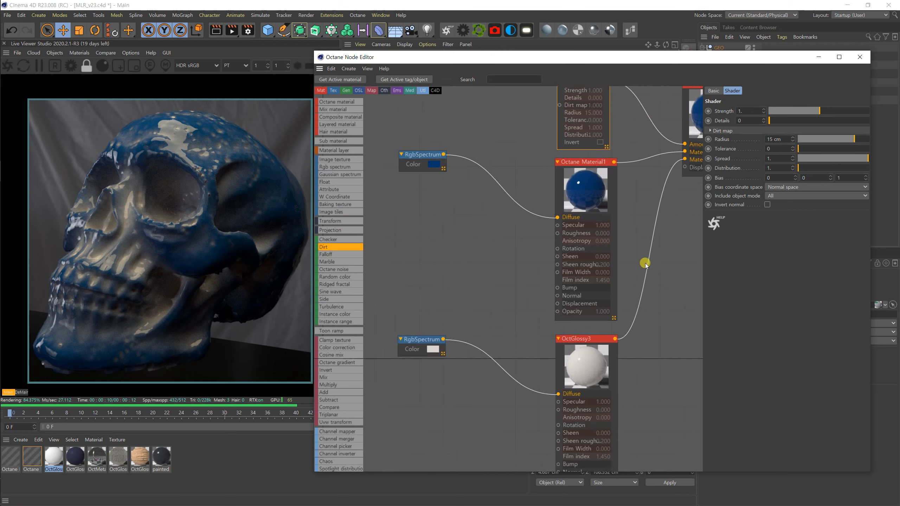
{"action": "left_click", "coordinate": [337, 182]}
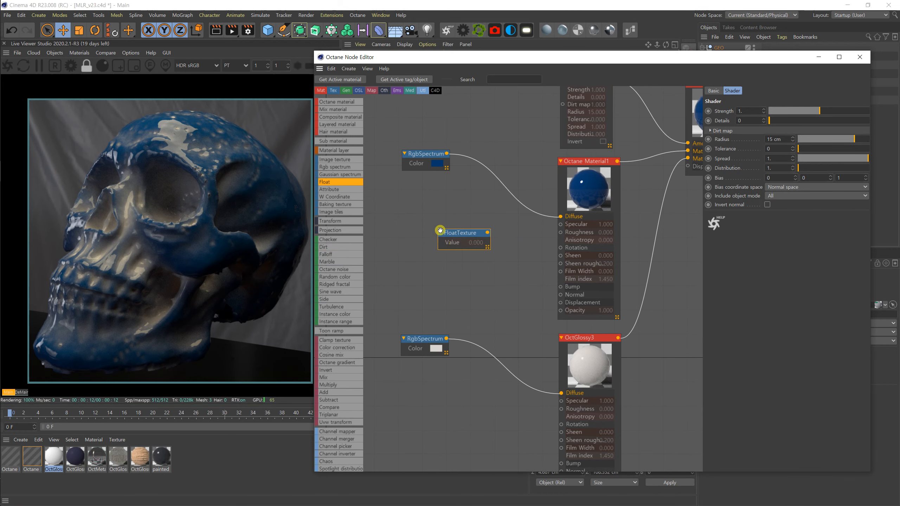
{"action": "left_click", "coordinate": [437, 228]}
{"action": "left_click_drag", "start_coordinate": [487, 232], "coordinate": [561, 232]}
{"action": "left_click_drag", "start_coordinate": [488, 237], "coordinate": [561, 408]}
{"action": "left_click_drag", "start_coordinate": [475, 234], "coordinate": [441, 227]}
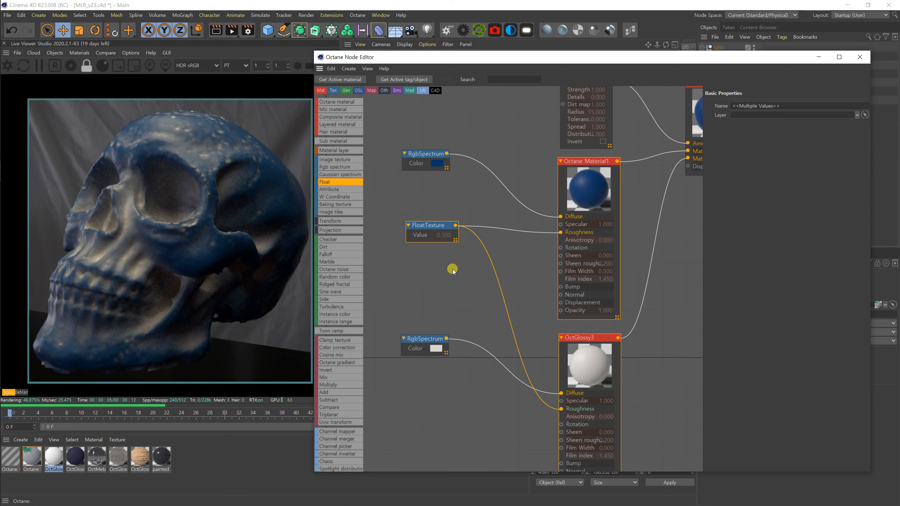
Test high and low values on the shared roughness Float node and settle on 0.97551.
{"action": "left_click", "coordinate": [429, 235]}
{"action": "left_click", "coordinate": [508, 332]}
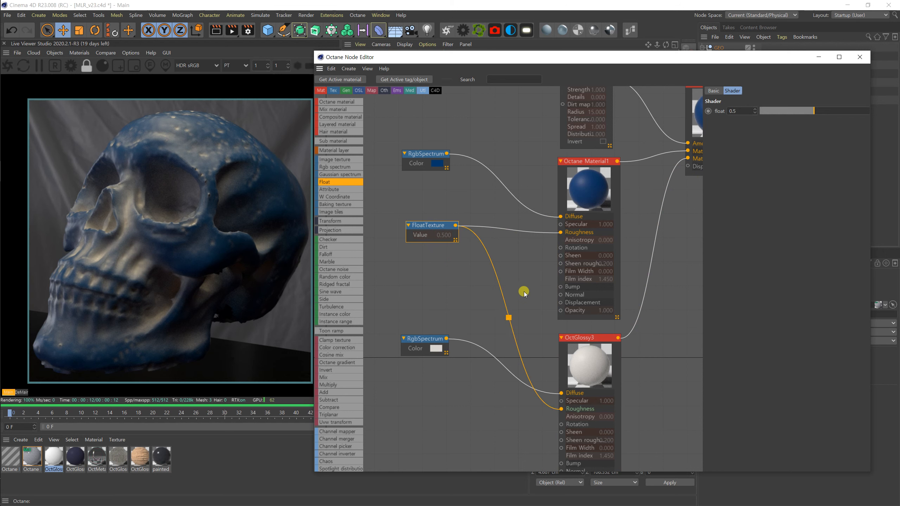
{"action": "left_click_drag", "start_coordinate": [824, 111], "coordinate": [860, 112]}
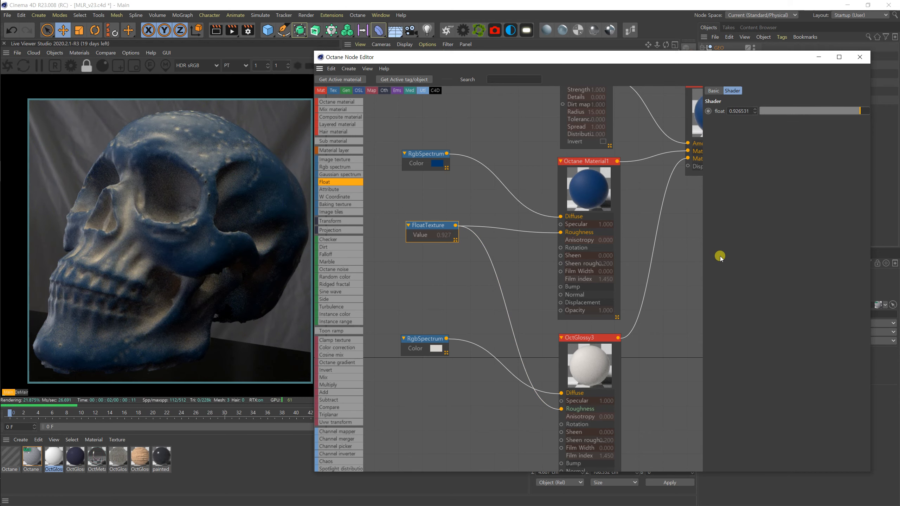
{"action": "left_click_drag", "start_coordinate": [859, 112], "coordinate": [765, 111]}
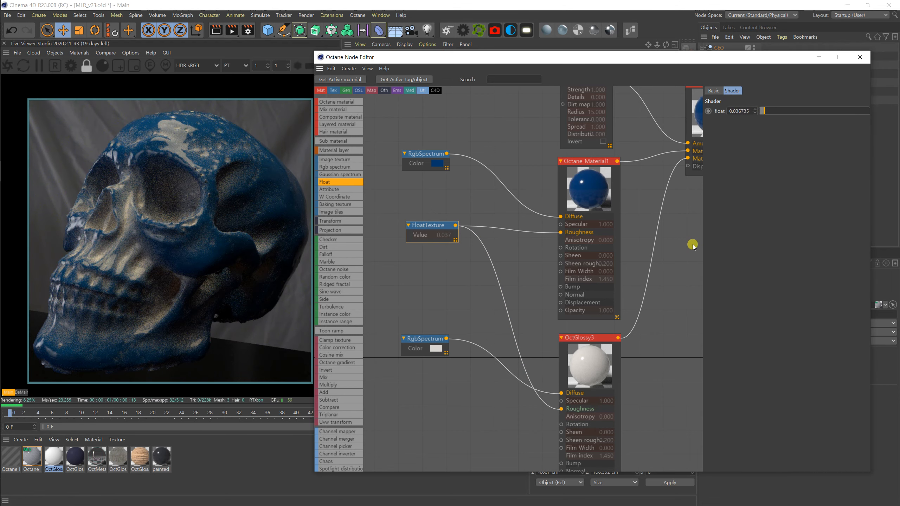
{"action": "left_click_drag", "start_coordinate": [773, 111], "coordinate": [865, 111]}
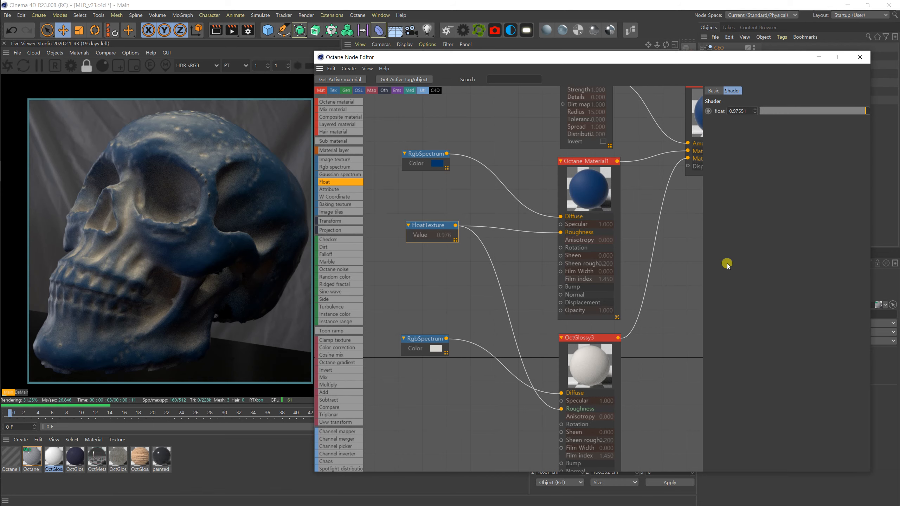
Try a radius of 3 cm on the Dirt node and settle on 10 cm.
{"action": "middle_click_drag", "start_coordinate": [654, 215], "coordinate": [514, 372]}
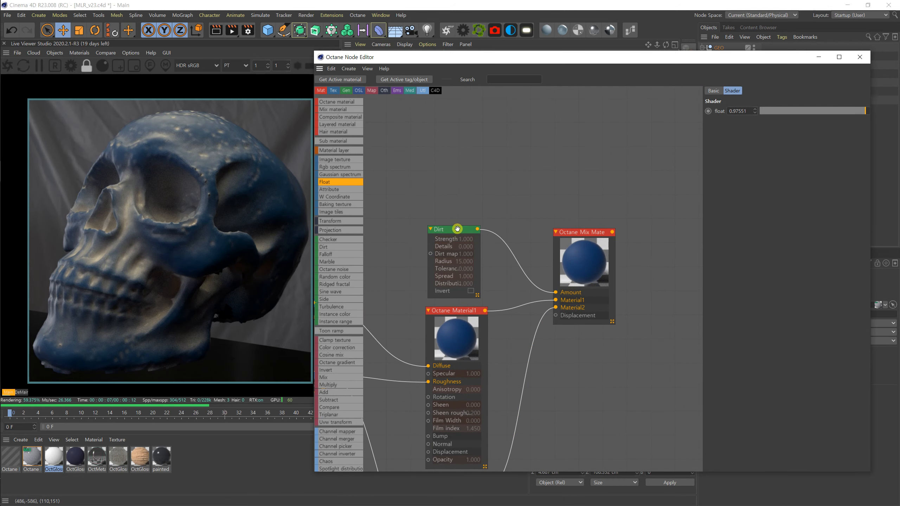
{"action": "left_click_drag", "start_coordinate": [457, 228], "coordinate": [457, 226]}
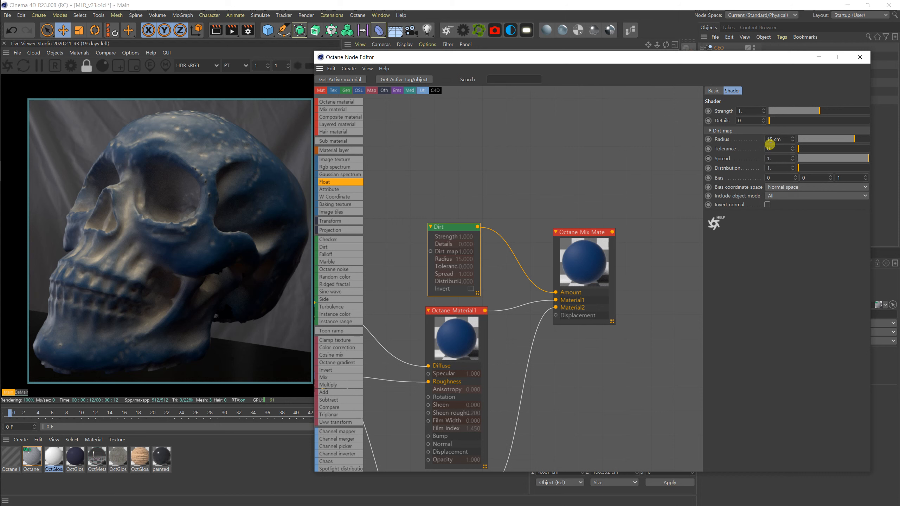
{"action": "double_click", "coordinate": [772, 139]}
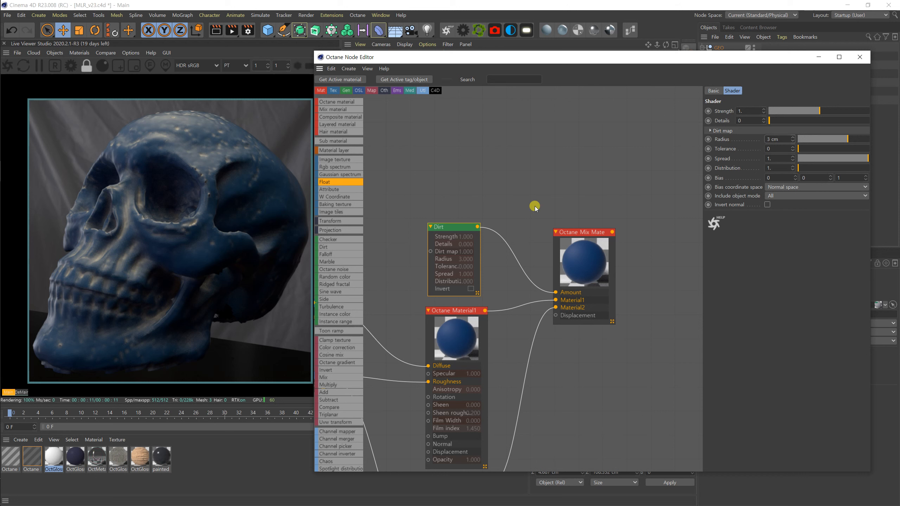
{"action": "double_click", "coordinate": [771, 140]}
{"action": "type", "text": "10"}
{"action": "key", "text": "Return"}
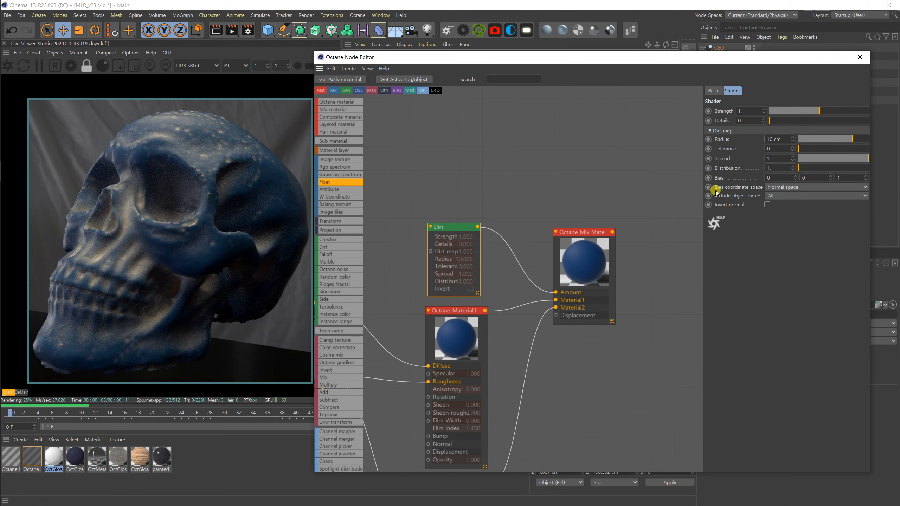
Swap the mix material's inputs so OctGlossy3 feeds Material1 and the blue Octane Material1 feeds Material2.
{"action": "left_click_drag", "start_coordinate": [459, 335], "coordinate": [460, 333]}
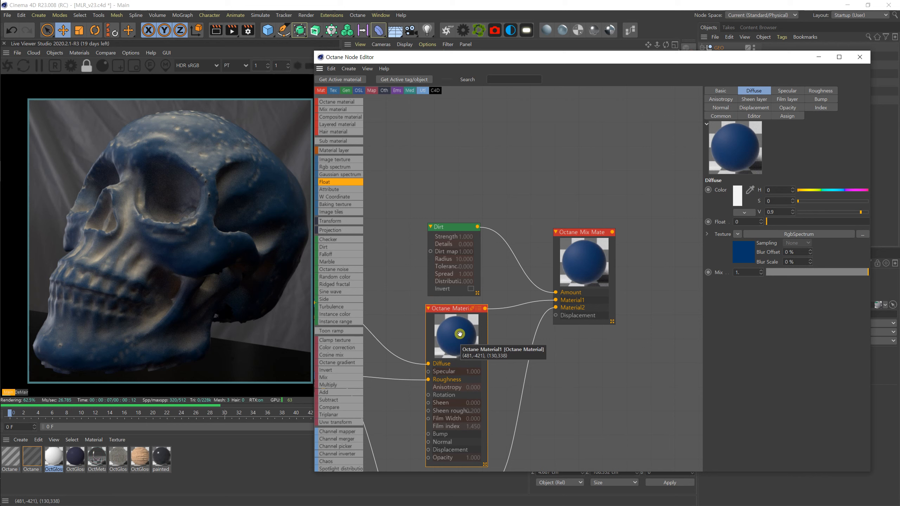
{"action": "middle_click_drag", "start_coordinate": [546, 363], "coordinate": [540, 227]}
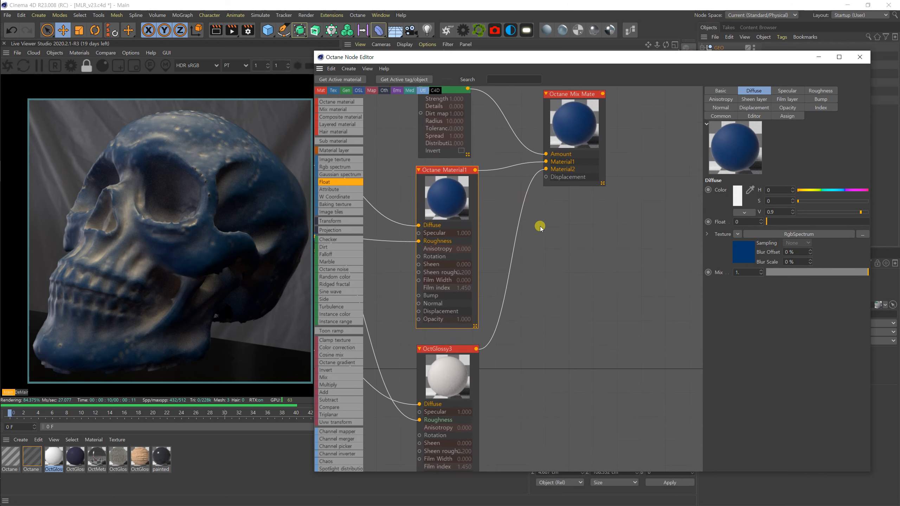
{"action": "left_click_drag", "start_coordinate": [454, 357], "coordinate": [455, 351]}
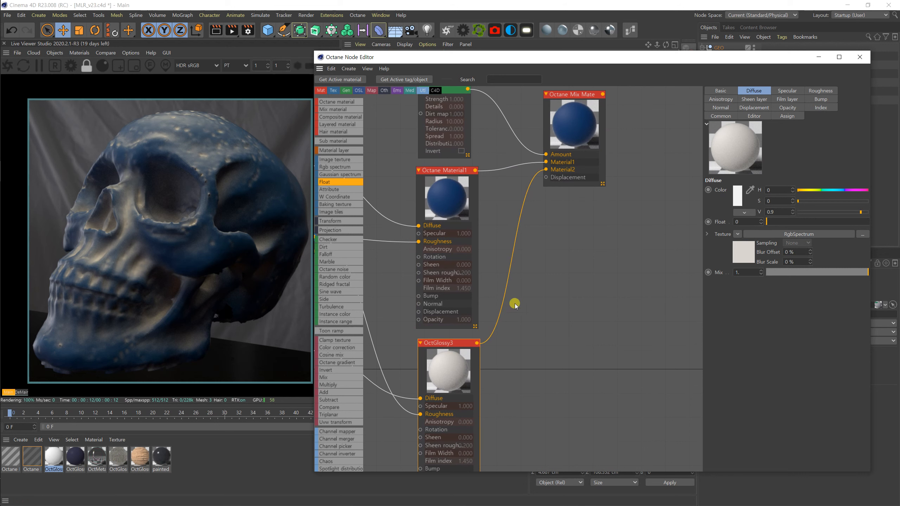
{"action": "left_click_drag", "start_coordinate": [547, 170], "coordinate": [547, 162]}
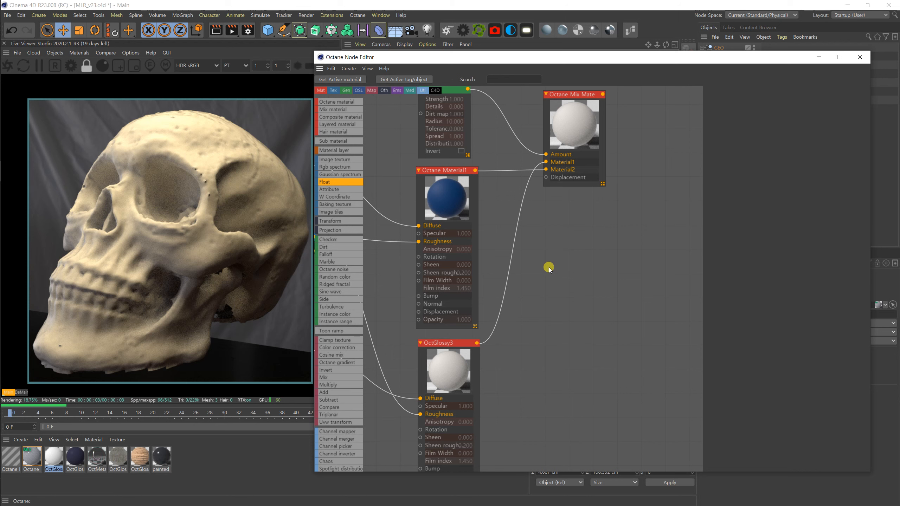
Turn on Invert normal for the Dirt node that drives the mix amount.
{"action": "middle_click_drag", "start_coordinate": [552, 252], "coordinate": [559, 315]}
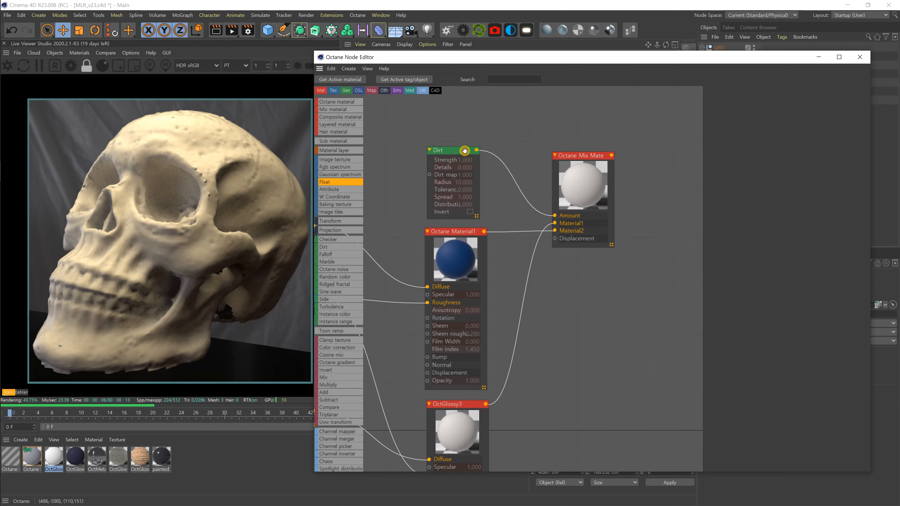
{"action": "left_click_drag", "start_coordinate": [473, 161], "coordinate": [474, 157]}
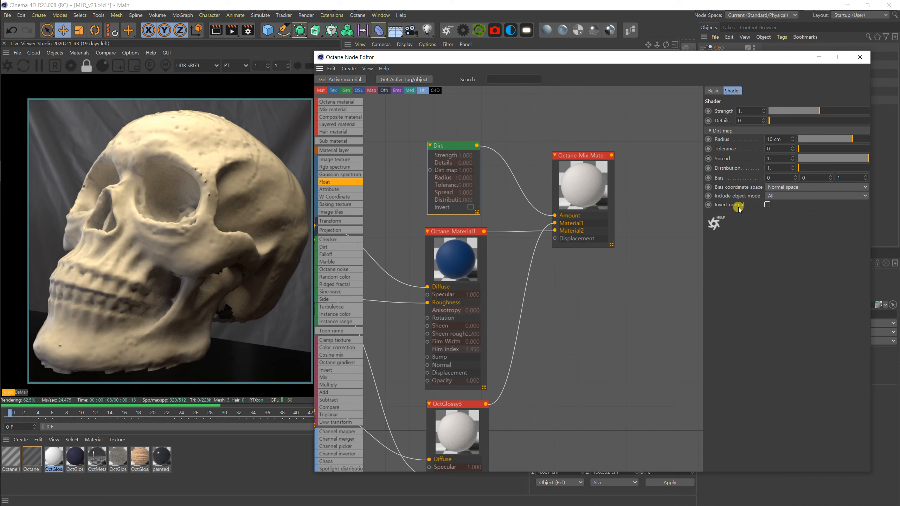
{"action": "left_click", "coordinate": [767, 205]}
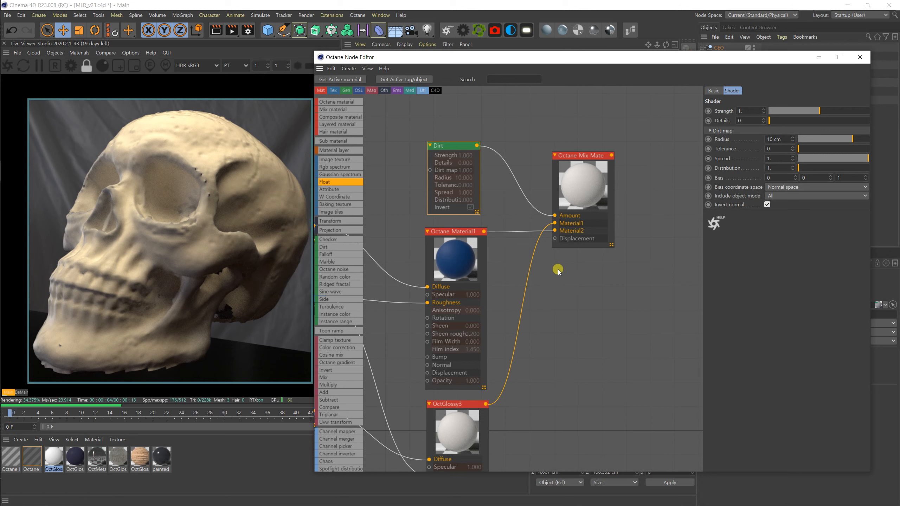
Rearrange the material nodes so OctGlossy3 sits directly below the Dirt node and the blue Octane Material1 sits beneath it.
{"action": "scroll", "coordinate": [556, 277], "scroll_direction": "down", "scroll_amount": 3}
{"action": "middle_click_drag", "start_coordinate": [557, 297], "coordinate": [612, 233]}
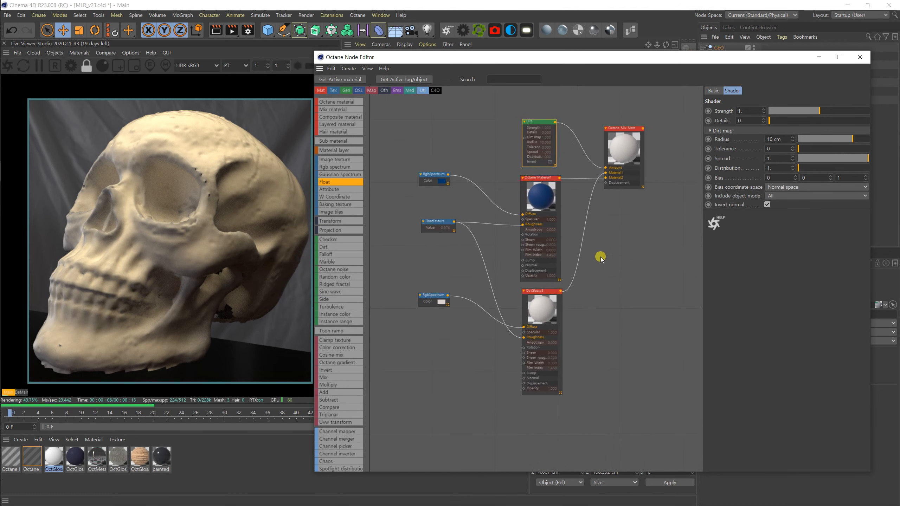
{"action": "left_click_drag", "start_coordinate": [547, 291], "coordinate": [492, 121]}
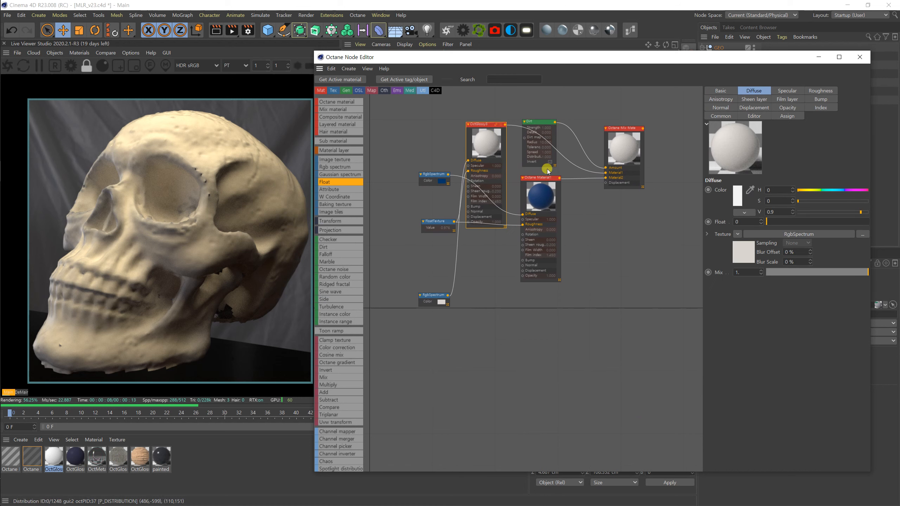
{"action": "left_click_drag", "start_coordinate": [547, 180], "coordinate": [545, 330]}
{"action": "left_click_drag", "start_coordinate": [494, 124], "coordinate": [548, 173]}
{"action": "left_click_drag", "start_coordinate": [543, 326], "coordinate": [545, 279]}
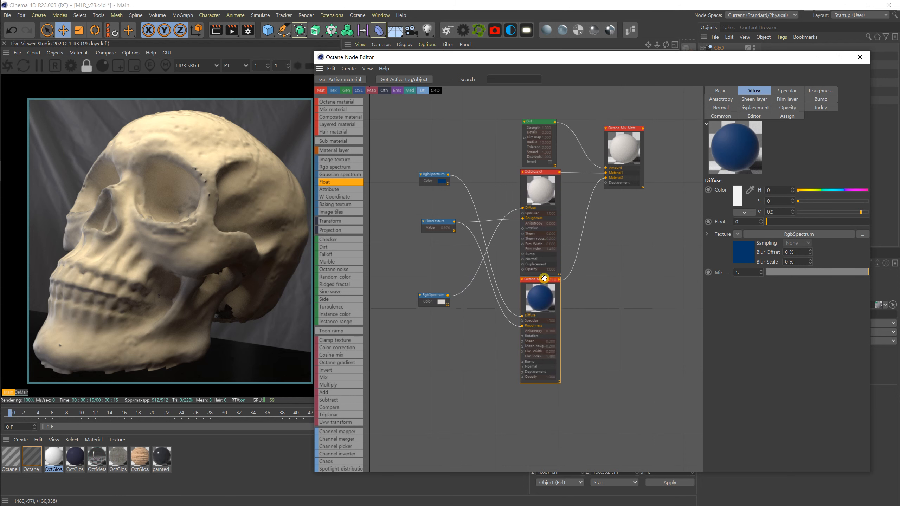
Toggle the Dirt node's Invert normal option off and back on to compare the skull renders.
{"action": "middle_click_drag", "start_coordinate": [582, 221], "coordinate": [527, 292]}
{"action": "scroll", "coordinate": [527, 291], "scroll_direction": "up", "scroll_amount": 5}
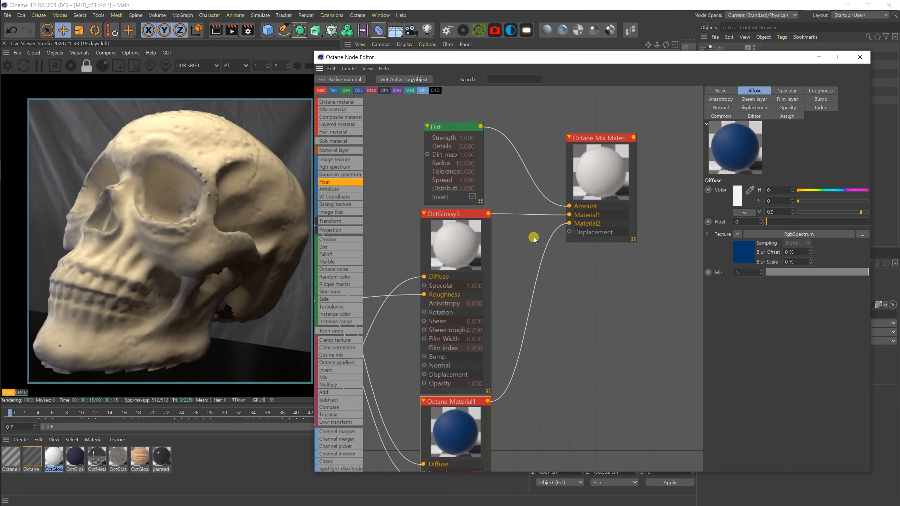
{"action": "left_click", "coordinate": [475, 113]}
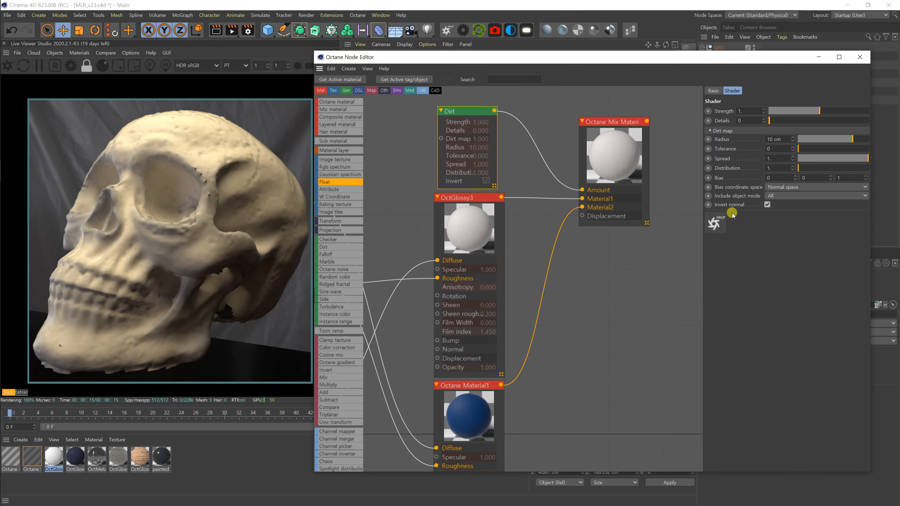
{"action": "left_click", "coordinate": [767, 205]}
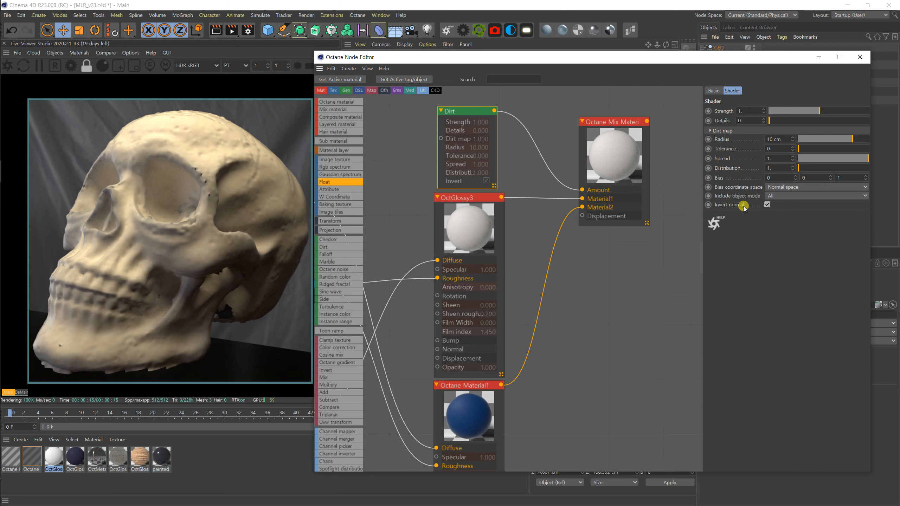
{"action": "left_click", "coordinate": [768, 205]}
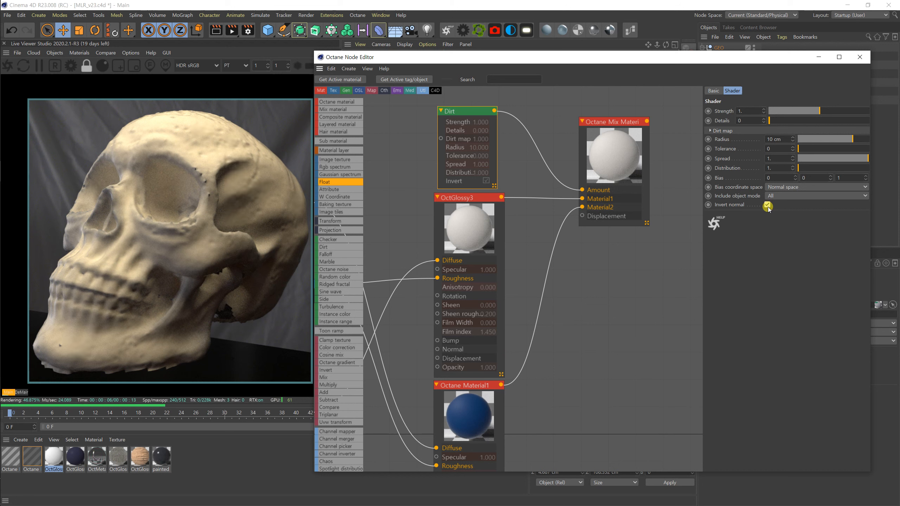
Set the Dirt node's Strength to 10.
{"action": "left_click", "coordinate": [749, 112]}
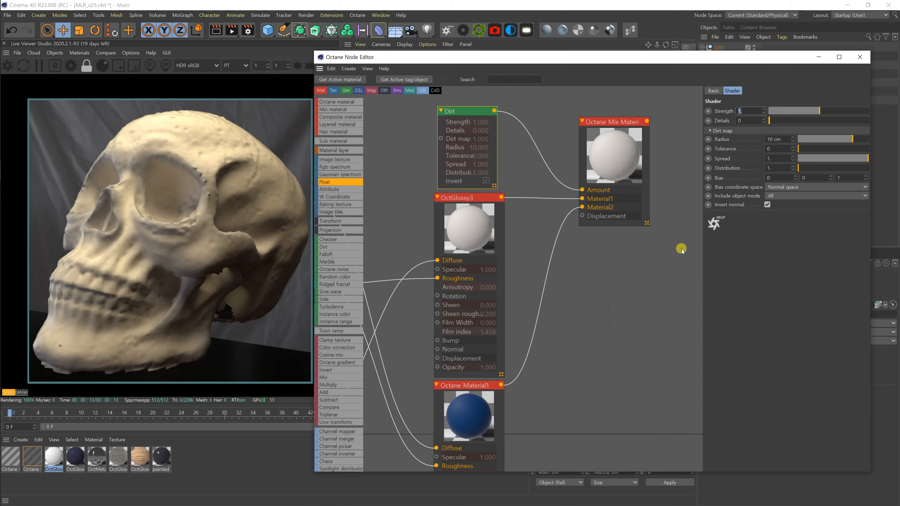
{"action": "type", "text": "15"}
{"action": "key", "text": "BackSpace"}
{"action": "type", "text": "0"}
{"action": "key", "text": "Return"}
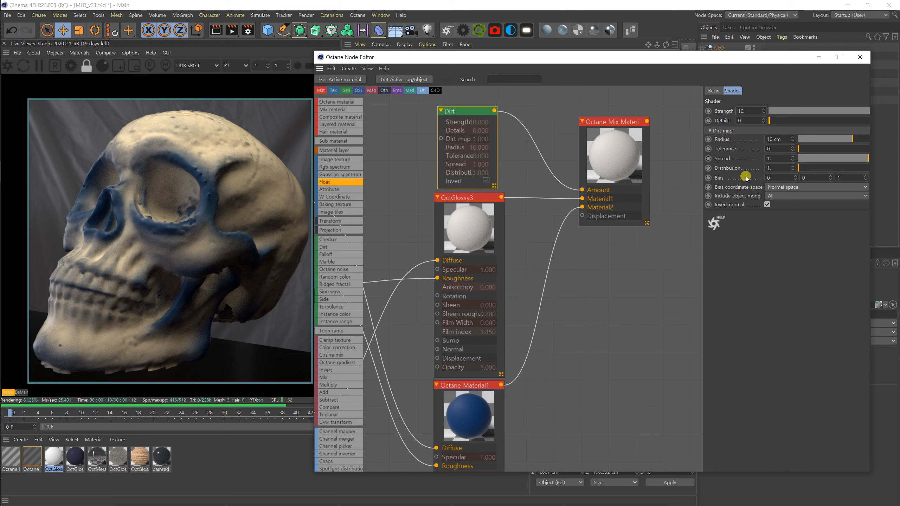
Try Dirt radii of 30, 20 and 13 cm on the skull and return the radius to 10 cm.
{"action": "left_click", "coordinate": [772, 138]}
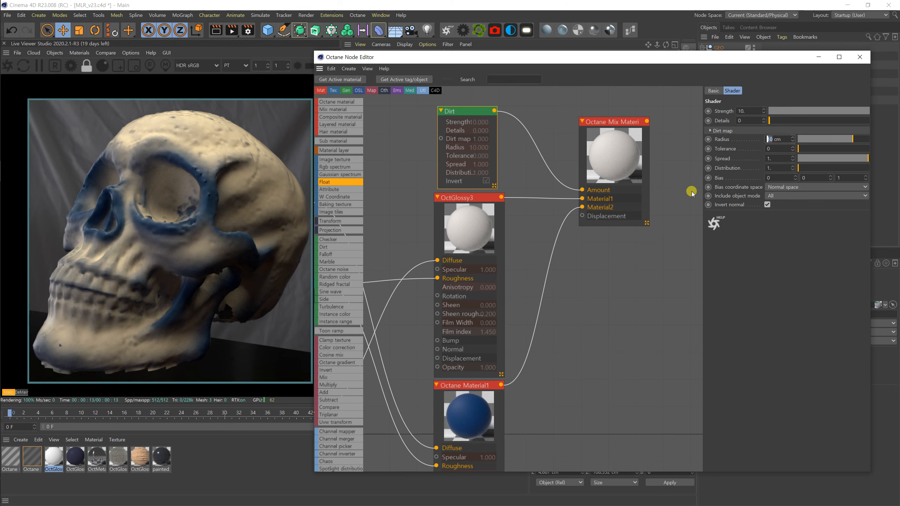
{"action": "type", "text": "30"}
{"action": "key", "text": "Return"}
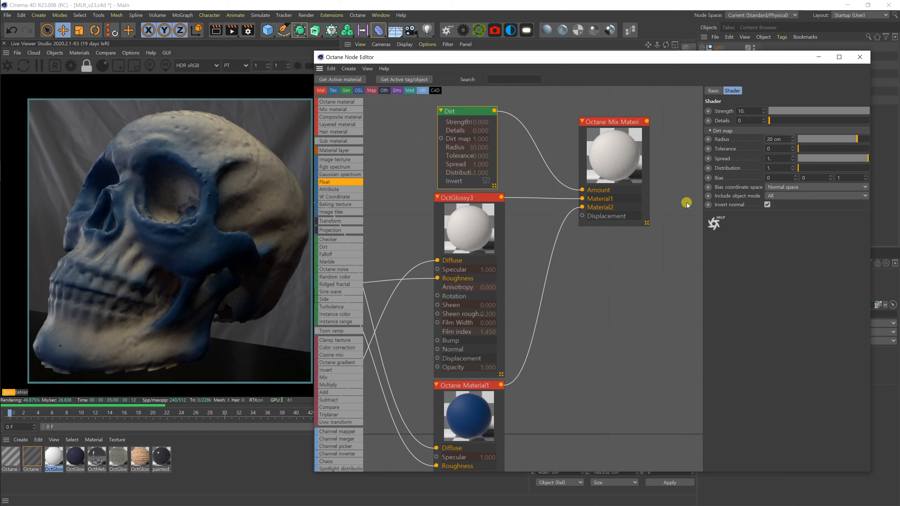
{"action": "key", "text": "Return"}
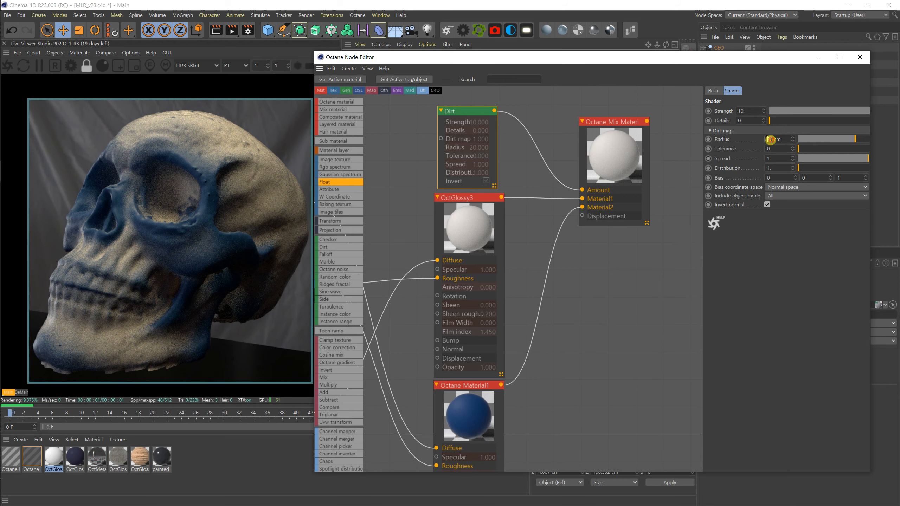
{"action": "type", "text": "13"}
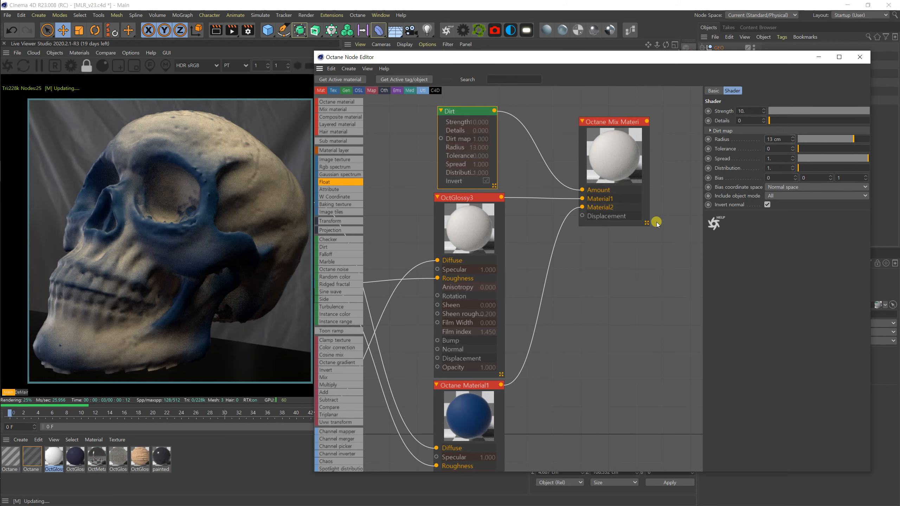
{"action": "key", "text": "Return"}
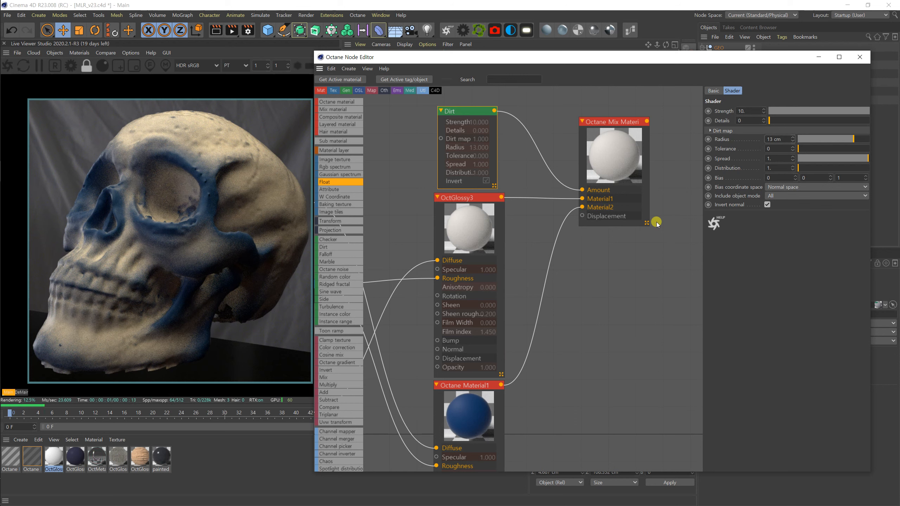
{"action": "type", "text": "0"}
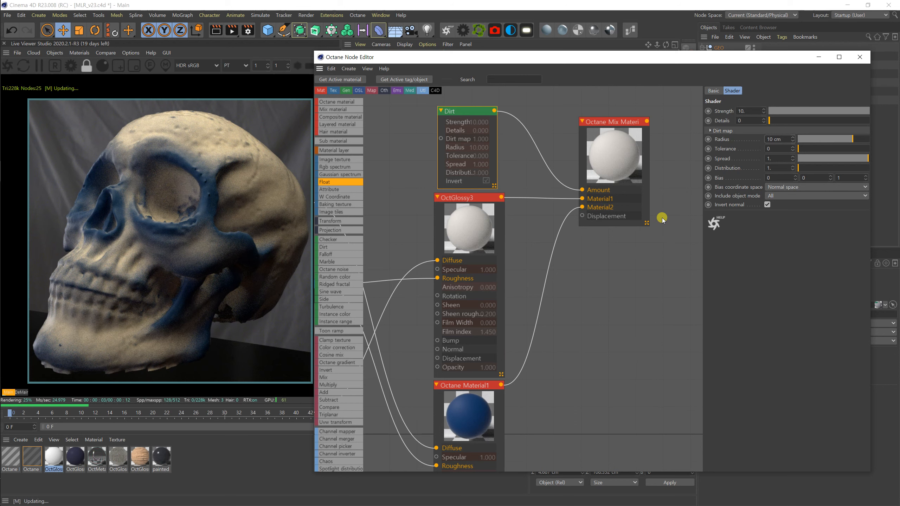
{"action": "key", "text": "Return"}
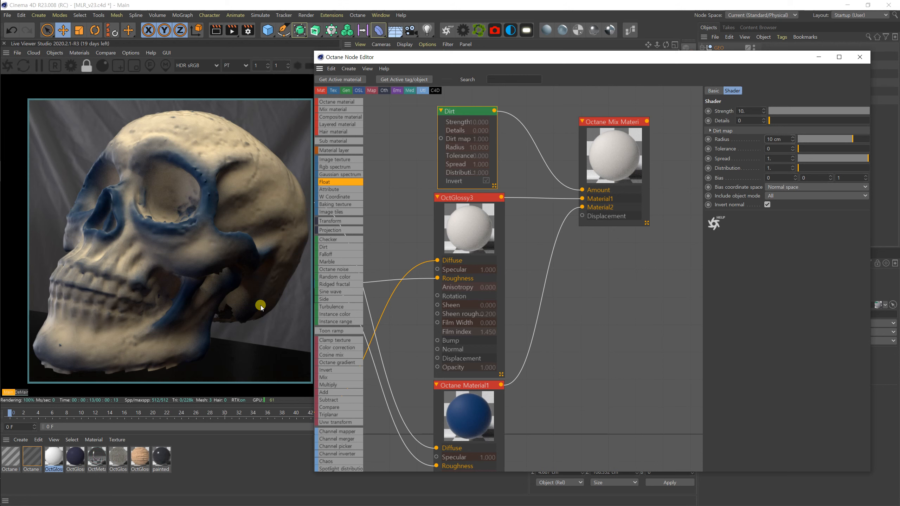
Move the white RgbSpectrum node beside OctGlossy3 and the blue RgbSpectrum node beside Octane Material1 to untangle the connections.
{"action": "middle_click_drag", "start_coordinate": [484, 301], "coordinate": [654, 170]}
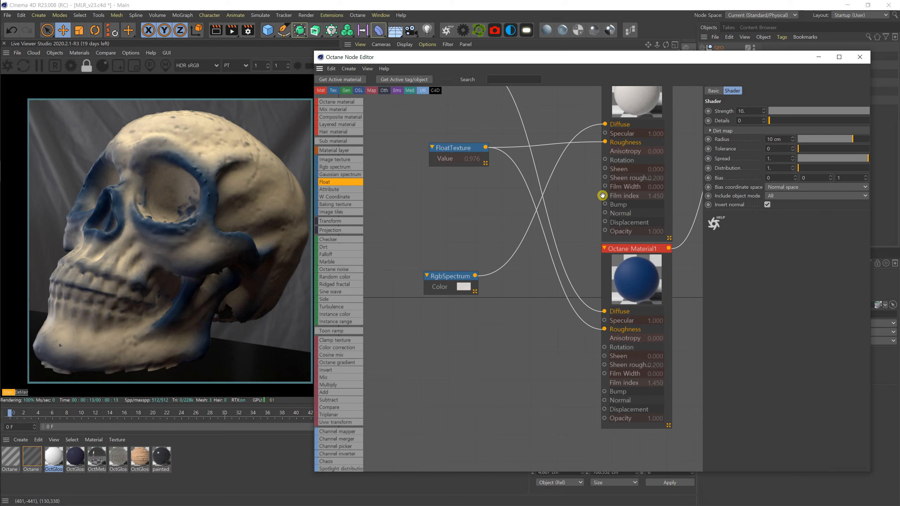
{"action": "scroll", "coordinate": [582, 248], "scroll_direction": "down", "scroll_amount": 2}
{"action": "left_click_drag", "start_coordinate": [493, 108], "coordinate": [521, 349]}
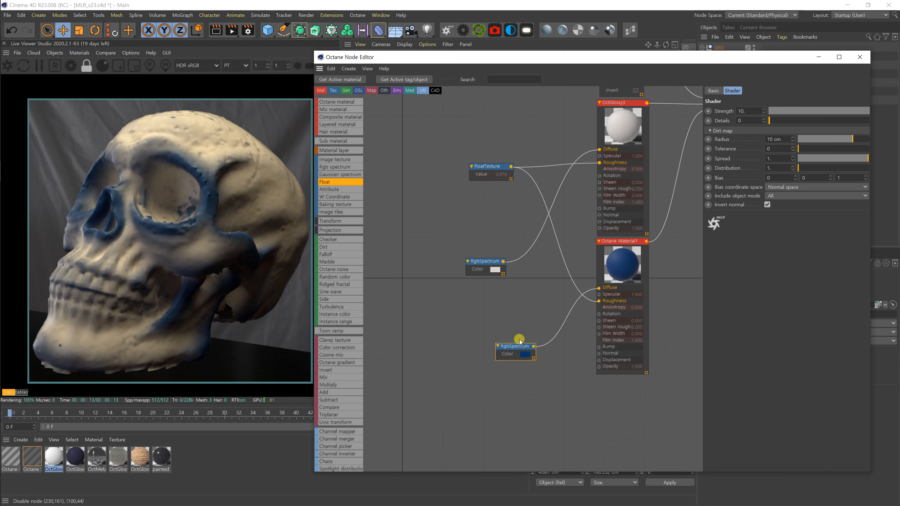
{"action": "left_click_drag", "start_coordinate": [489, 261], "coordinate": [534, 126]}
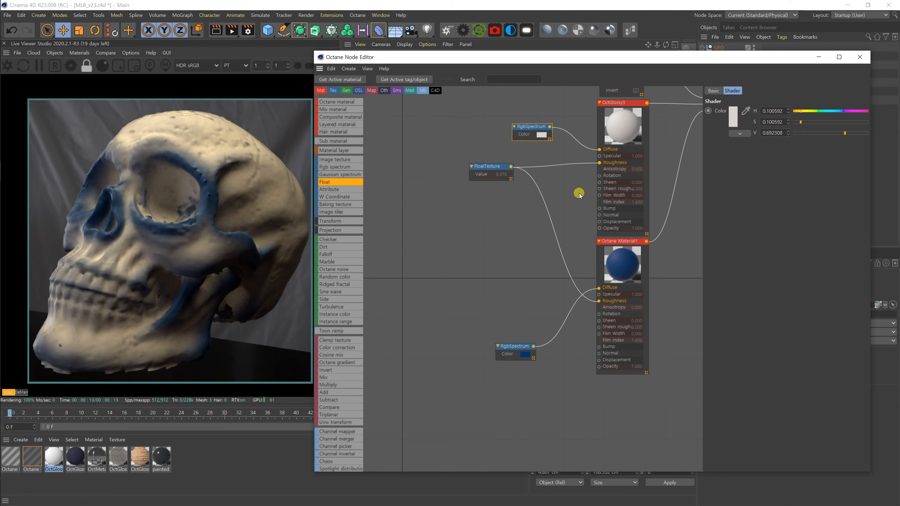
{"action": "left_click_drag", "start_coordinate": [523, 345], "coordinate": [532, 262]}
Change the blue RgbSpectrum color feeding Octane Material1 to a pale pink with H 333°, S 26% and V 86%.
{"action": "scroll", "coordinate": [589, 292], "scroll_direction": "up", "scroll_amount": 3}
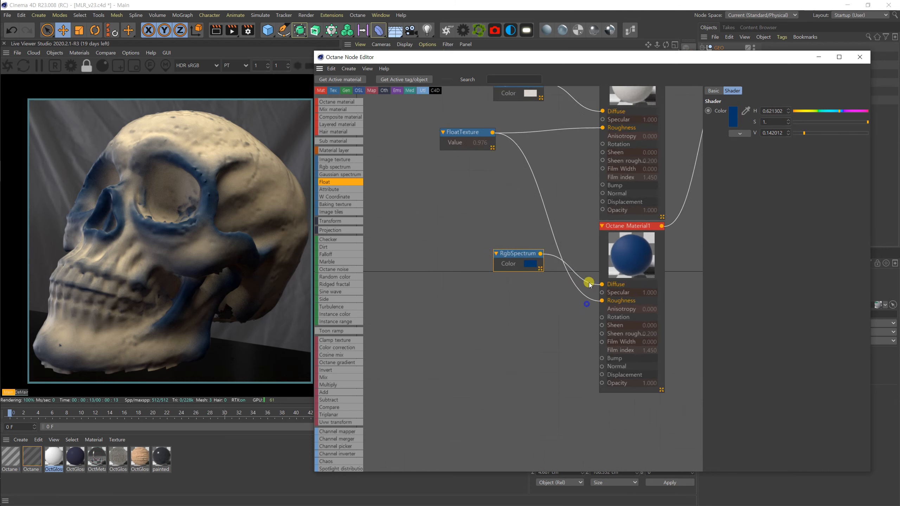
{"action": "scroll", "coordinate": [590, 250], "scroll_direction": "up", "scroll_amount": 1}
{"action": "middle_click_drag", "start_coordinate": [584, 263], "coordinate": [516, 236]}
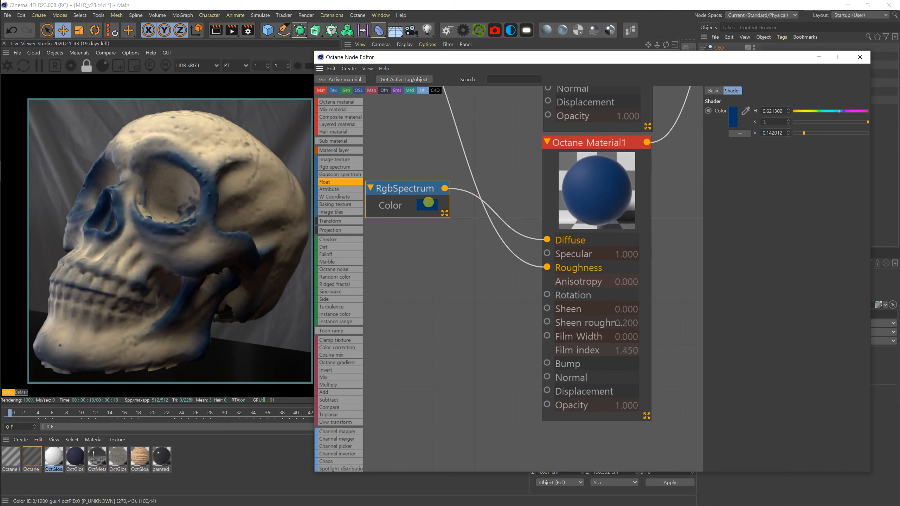
{"action": "left_click", "coordinate": [431, 206]}
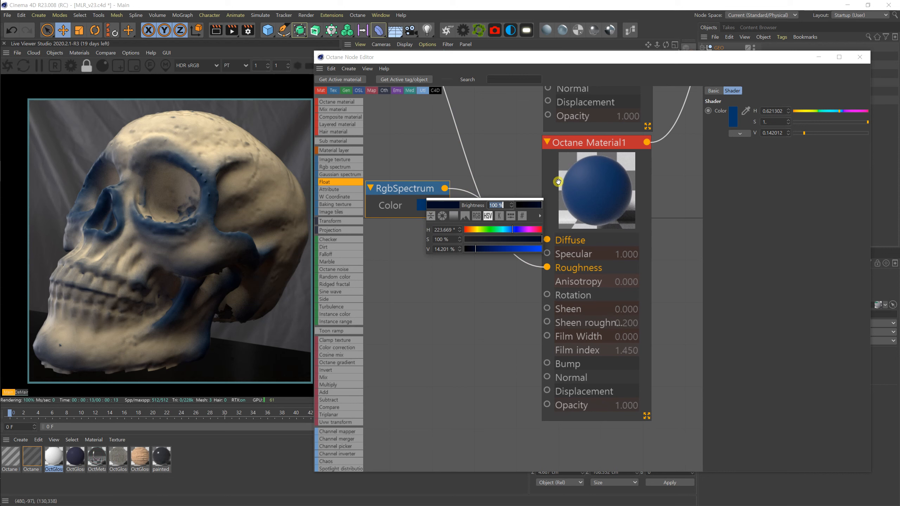
{"action": "left_click_drag", "start_coordinate": [470, 230], "coordinate": [469, 230]}
{"action": "mouse_move", "coordinate": [536, 238]}
{"action": "left_mouse_down"}
{"action": "mouse_move", "coordinate": [490, 249]}
{"action": "mouse_move", "coordinate": [530, 249]}
{"action": "left_mouse_up"}
{"action": "mouse_move", "coordinate": [470, 231]}
{"action": "left_mouse_down"}
{"action": "mouse_move", "coordinate": [543, 230]}
{"action": "mouse_move", "coordinate": [484, 243]}
{"action": "left_mouse_up"}
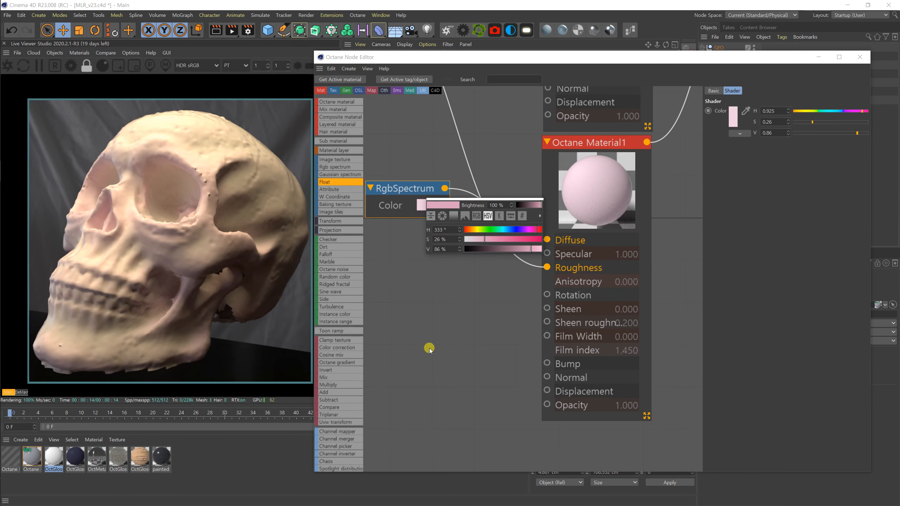
Test other hues on Octane Material1's RgbSpectrum color and settle on a pale blue with hue 216°.
{"action": "left_click", "coordinate": [479, 229]}
{"action": "left_click_drag", "start_coordinate": [480, 235], "coordinate": [475, 237]}
{"action": "left_click", "coordinate": [507, 229]}
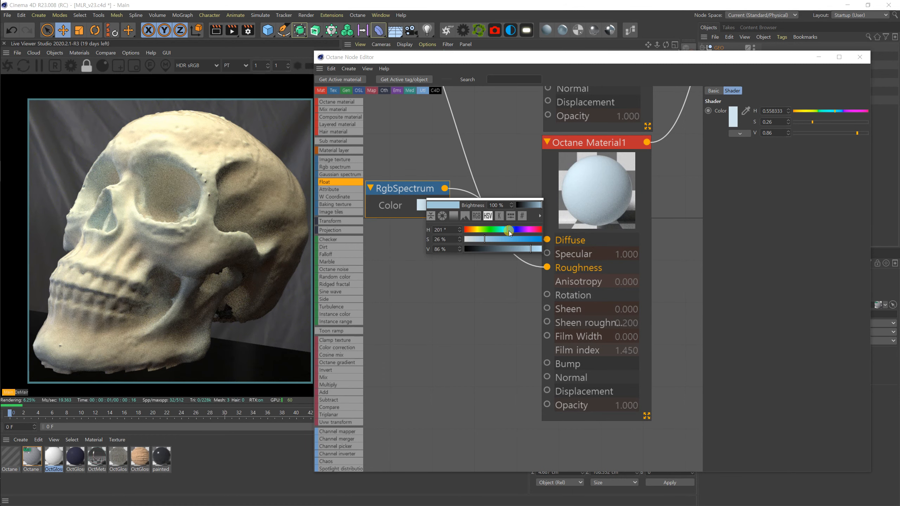
{"action": "left_click", "coordinate": [510, 231]}
{"action": "left_click", "coordinate": [510, 232]}
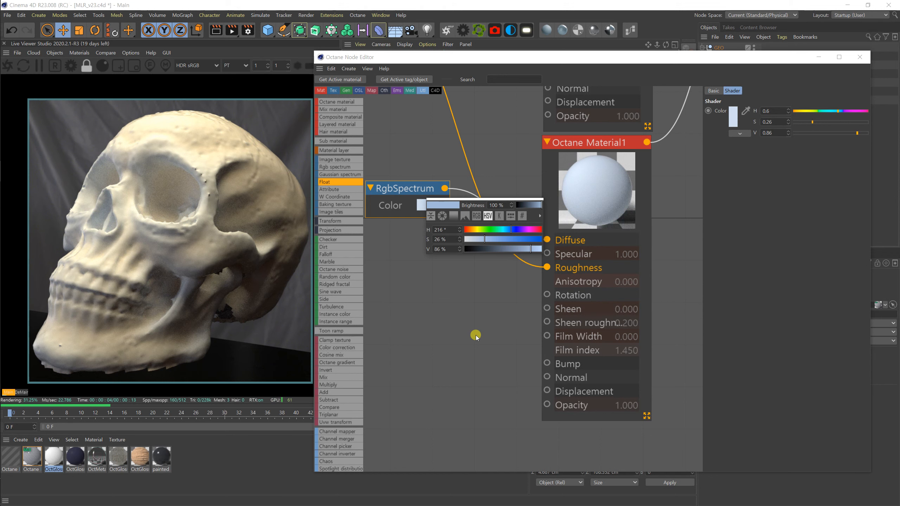
{"action": "left_click", "coordinate": [464, 297]}
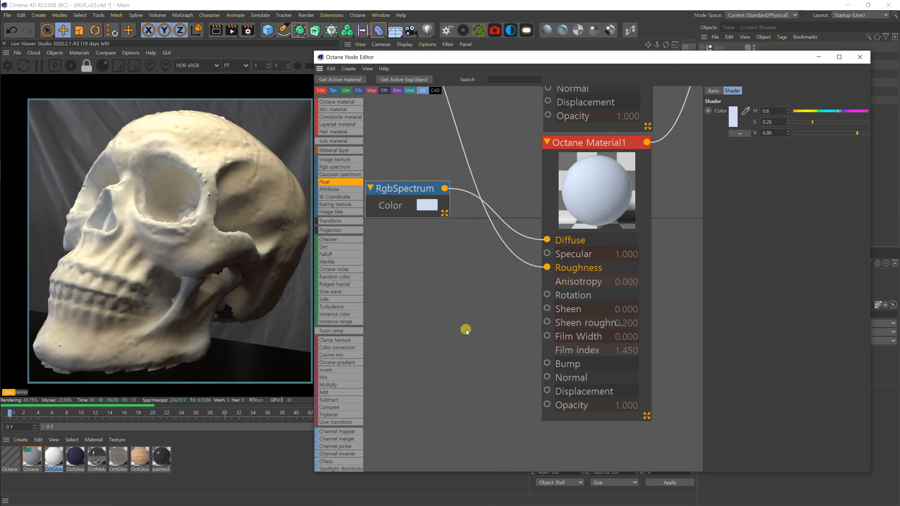
Darken the RgbSpectrum color feeding OctGlossy3 to S 16% and V 21%, keeping its hue.
{"action": "scroll", "coordinate": [505, 296], "scroll_direction": "down", "scroll_amount": 6}
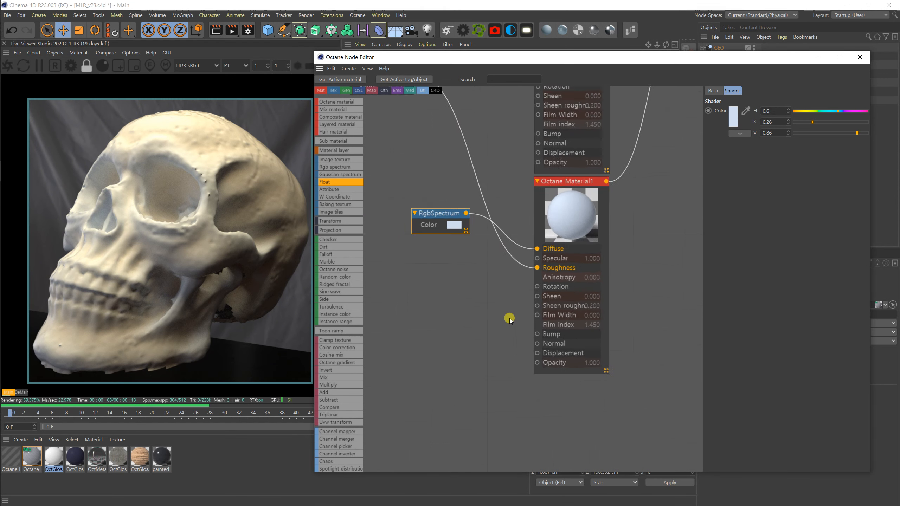
{"action": "middle_click_drag", "start_coordinate": [512, 185], "coordinate": [523, 355]}
{"action": "scroll", "coordinate": [511, 259], "scroll_direction": "up", "scroll_amount": 3}
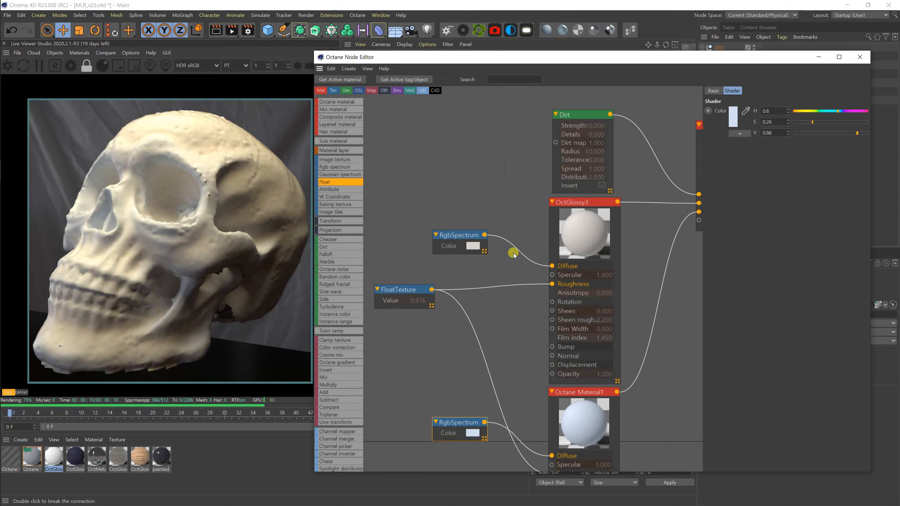
{"action": "middle_click_drag", "start_coordinate": [519, 231], "coordinate": [532, 192]}
{"action": "left_click", "coordinate": [467, 191]}
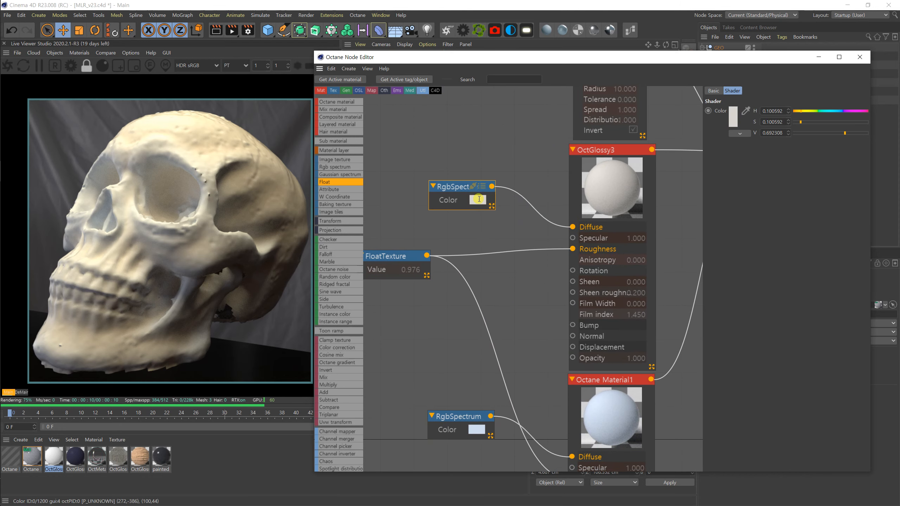
{"action": "left_click", "coordinate": [478, 201]}
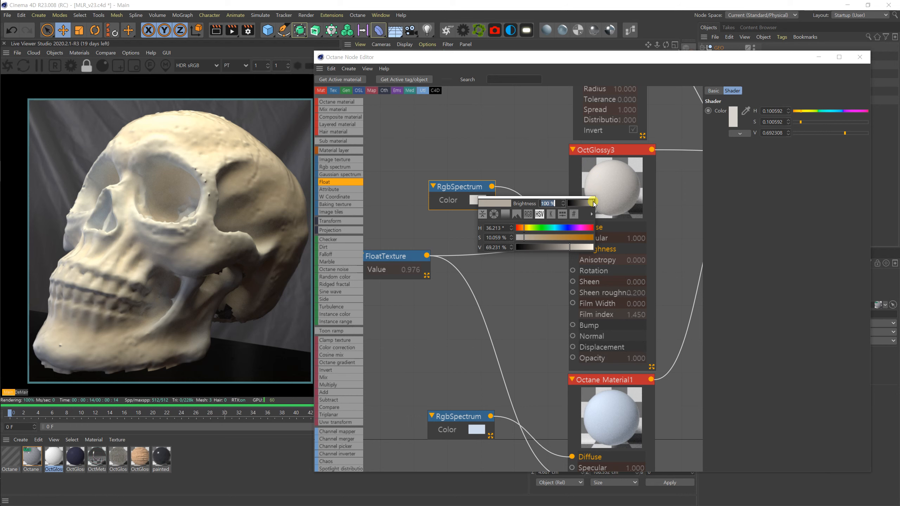
{"action": "left_click", "coordinate": [554, 248]}
{"action": "left_click_drag", "start_coordinate": [554, 247], "coordinate": [547, 250]}
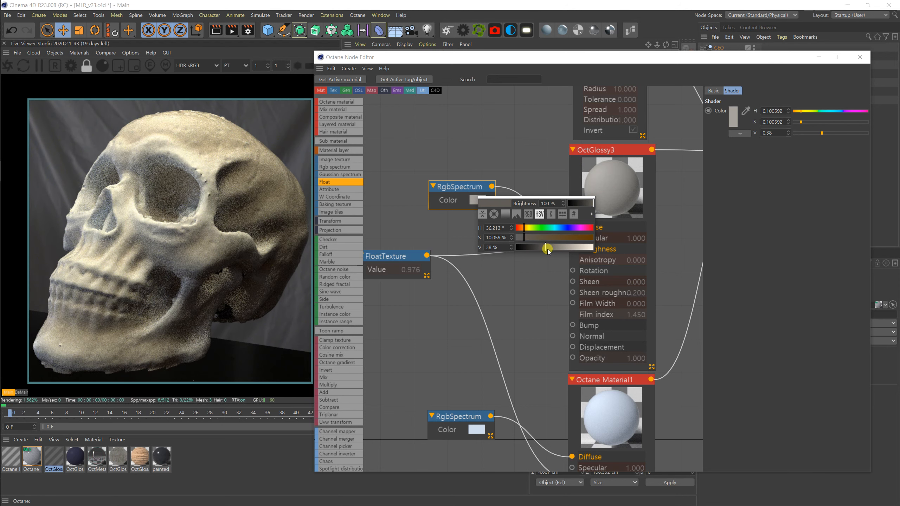
{"action": "left_click", "coordinate": [530, 238]}
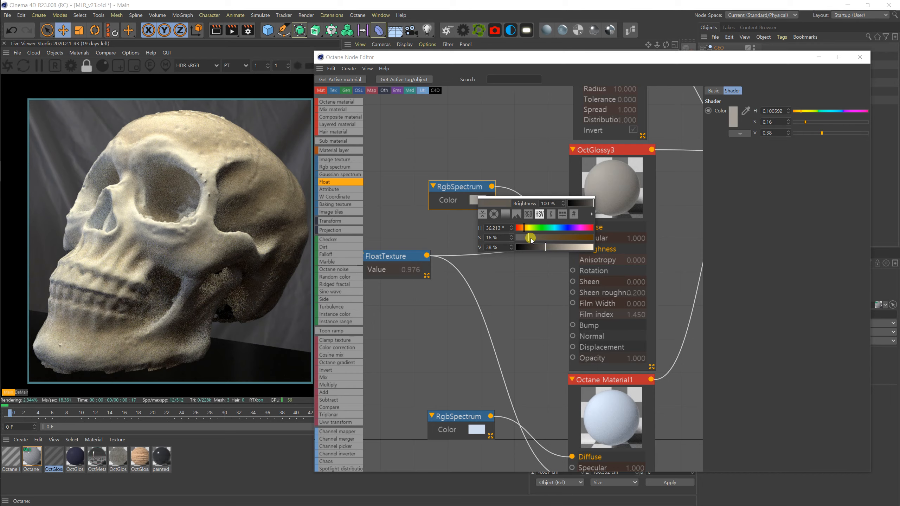
{"action": "left_click", "coordinate": [535, 247]}
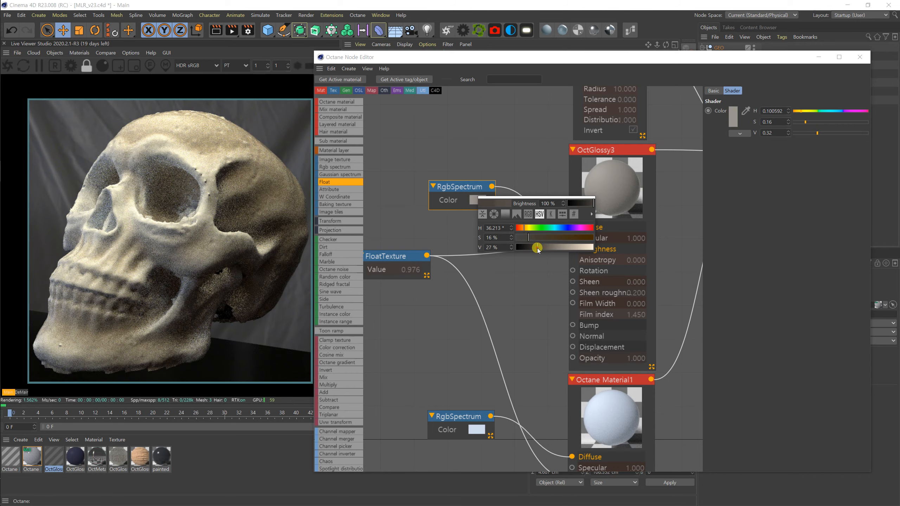
{"action": "left_click_drag", "start_coordinate": [535, 248], "coordinate": [533, 248]}
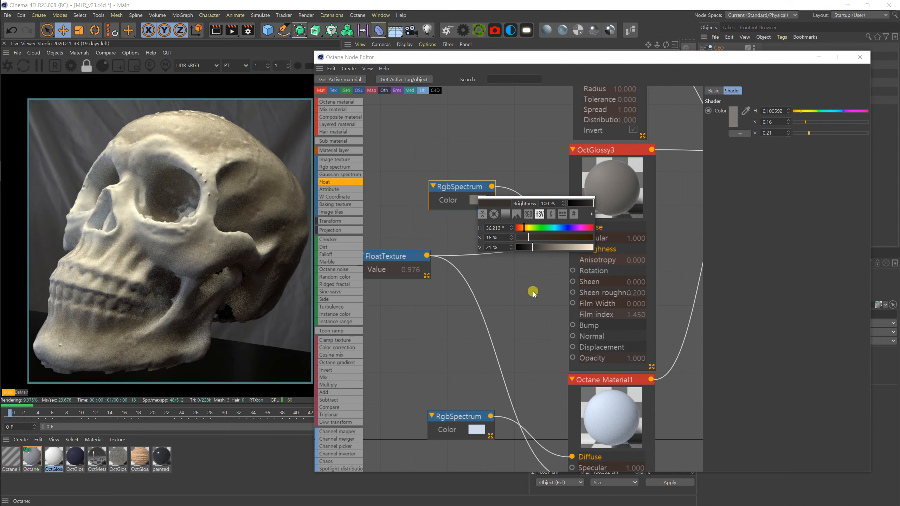
Compare mix Amount values 0 and 1 with the Dirt node disconnected, and reconnect Dirt to the Octane Mix Material's Amount.
{"action": "middle_click_drag", "start_coordinate": [502, 288], "coordinate": [375, 315]}
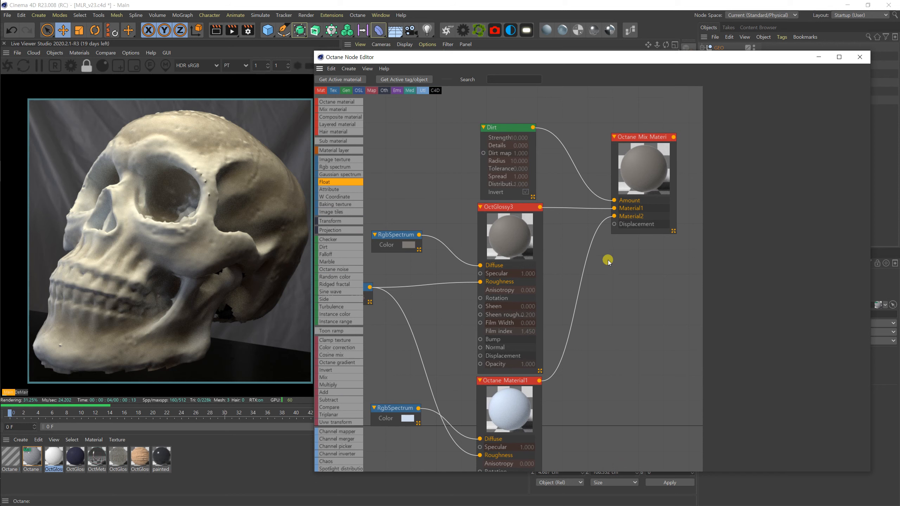
{"action": "left_click_drag", "start_coordinate": [614, 200], "coordinate": [585, 172]}
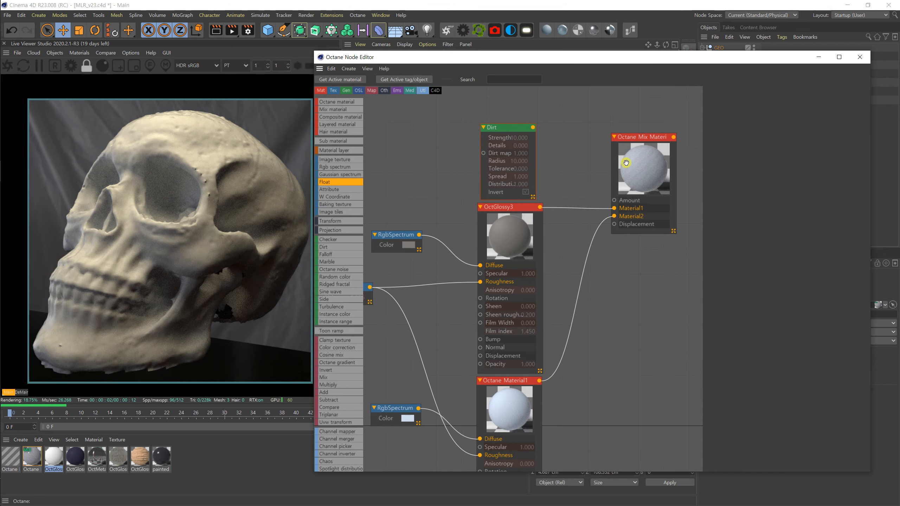
{"action": "left_click", "coordinate": [642, 184]}
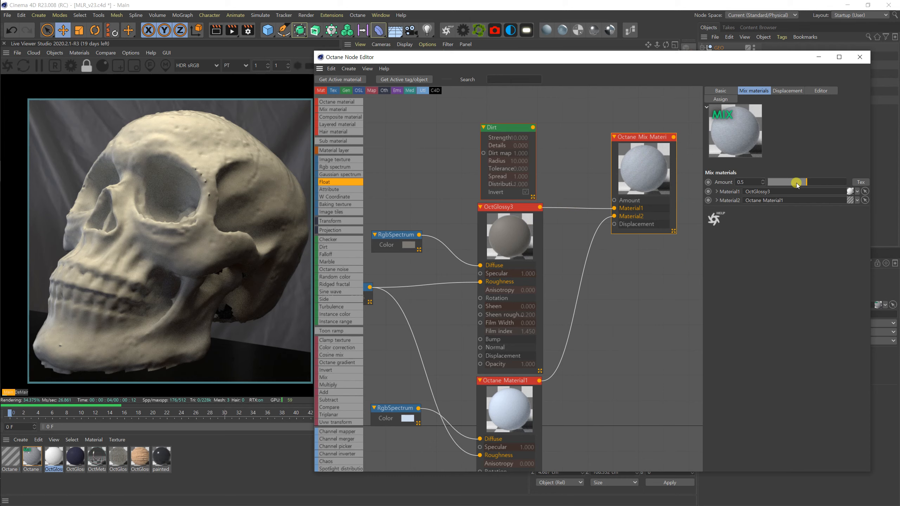
{"action": "left_click_drag", "start_coordinate": [794, 182], "coordinate": [769, 182]}
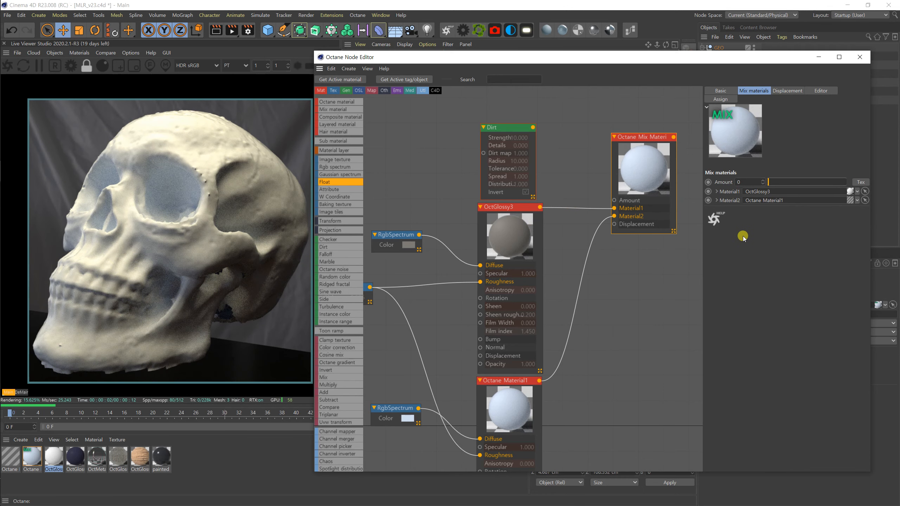
{"action": "left_click_drag", "start_coordinate": [772, 182], "coordinate": [861, 183]}
{"action": "middle_click_drag", "start_coordinate": [635, 295], "coordinate": [621, 276]}
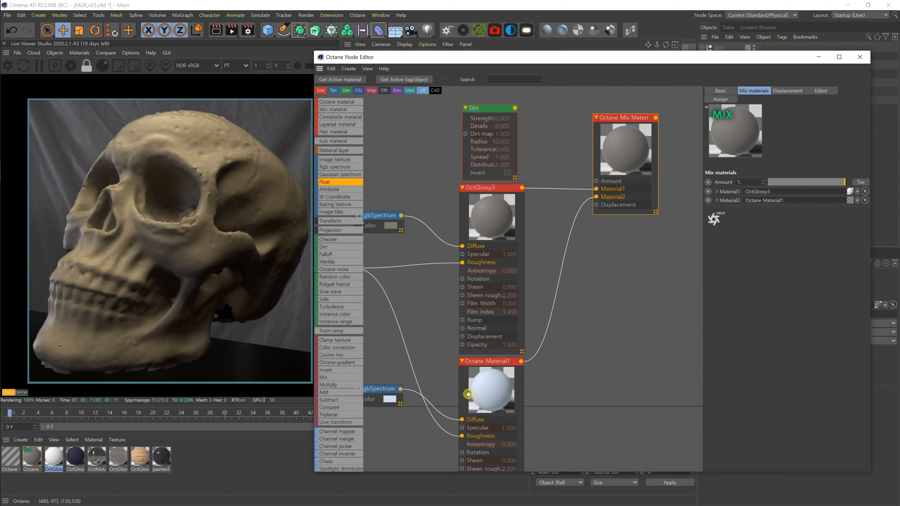
{"action": "left_click_drag", "start_coordinate": [514, 108], "coordinate": [596, 181]}
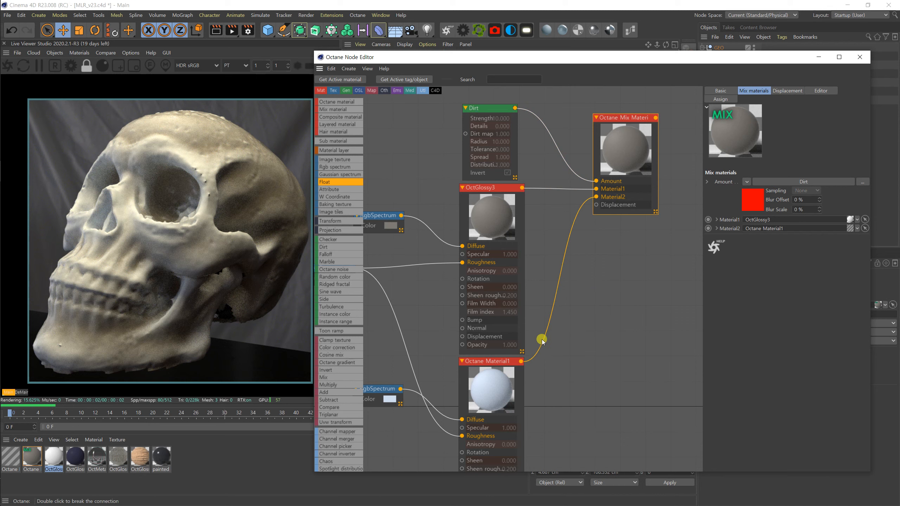
Change the RgbSpectrum color feeding Octane Material1 to a warm off-white with H 43°, S 14% and V 92%.
{"action": "middle_click_drag", "start_coordinate": [487, 328], "coordinate": [558, 213]}
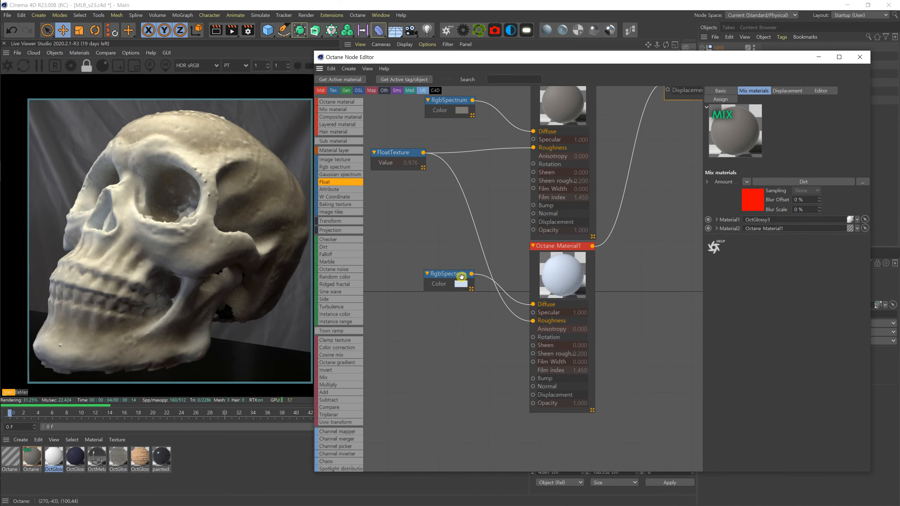
{"action": "left_click", "coordinate": [459, 284]}
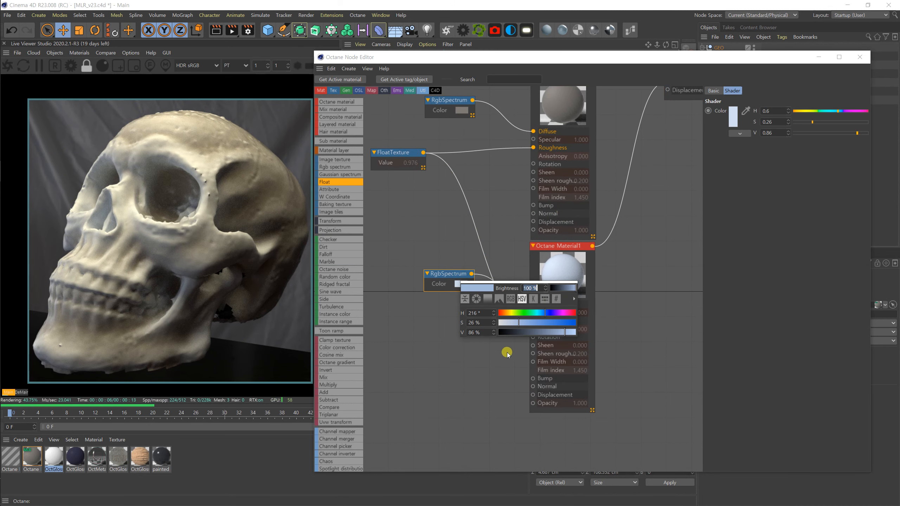
{"action": "left_click", "coordinate": [509, 313]}
{"action": "left_click", "coordinate": [509, 322]}
{"action": "left_click", "coordinate": [569, 332]}
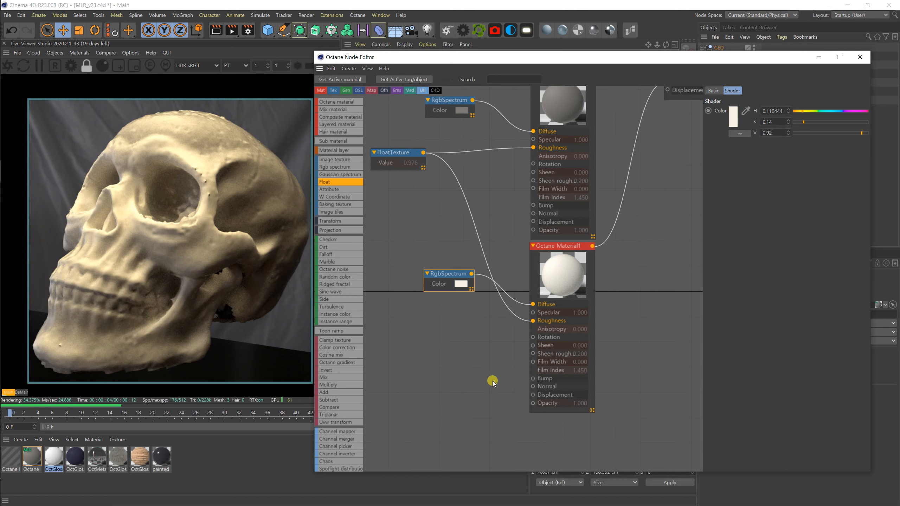
Try strongly saturated yellow and cyan tones on Octane Material1's RgbSpectrum color, ending on turquoise with H 172° and S 86%.
{"action": "left_click", "coordinate": [460, 283]}
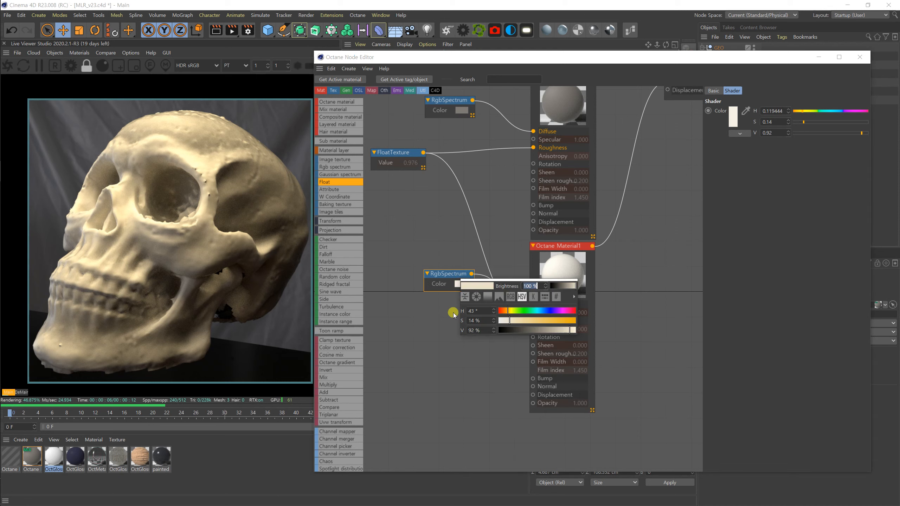
{"action": "left_click_drag", "start_coordinate": [555, 320], "coordinate": [563, 320]}
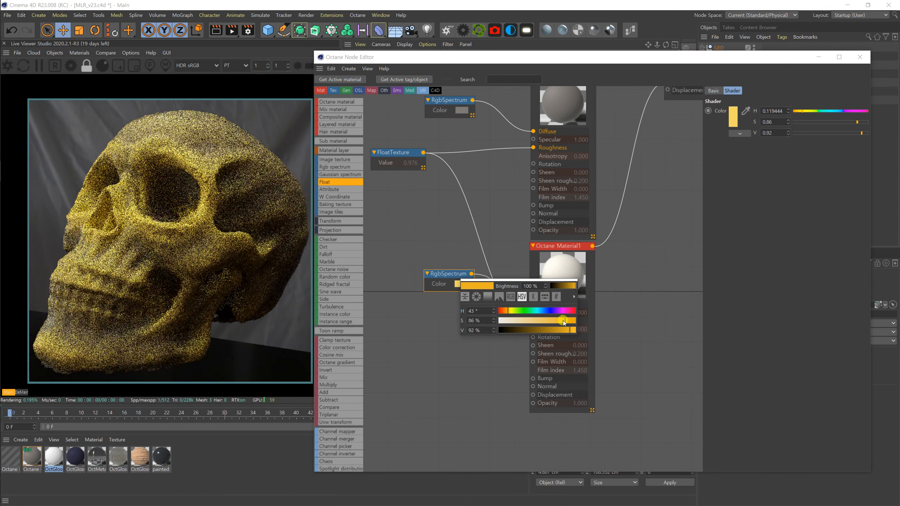
{"action": "left_click", "coordinate": [546, 311]}
{"action": "left_click_drag", "start_coordinate": [546, 312], "coordinate": [538, 312]}
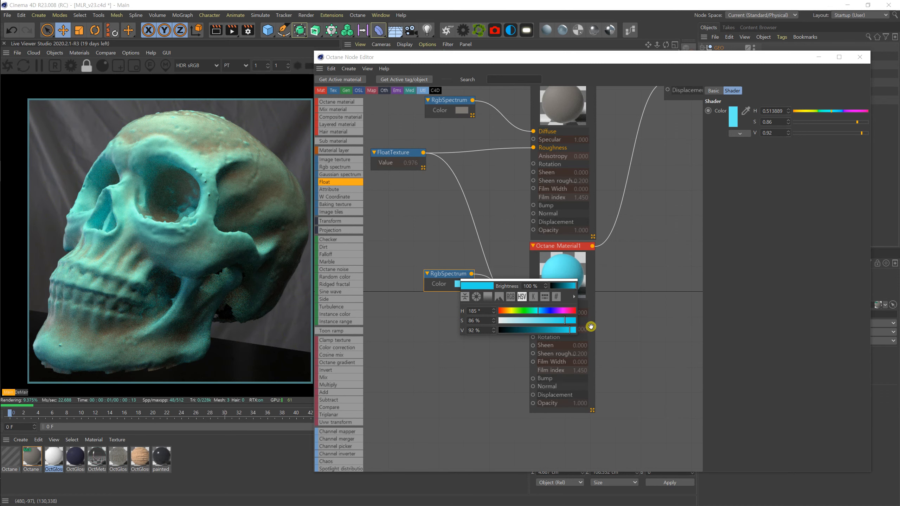
{"action": "left_click", "coordinate": [533, 310]}
{"action": "left_click_drag", "start_coordinate": [534, 310], "coordinate": [536, 310]}
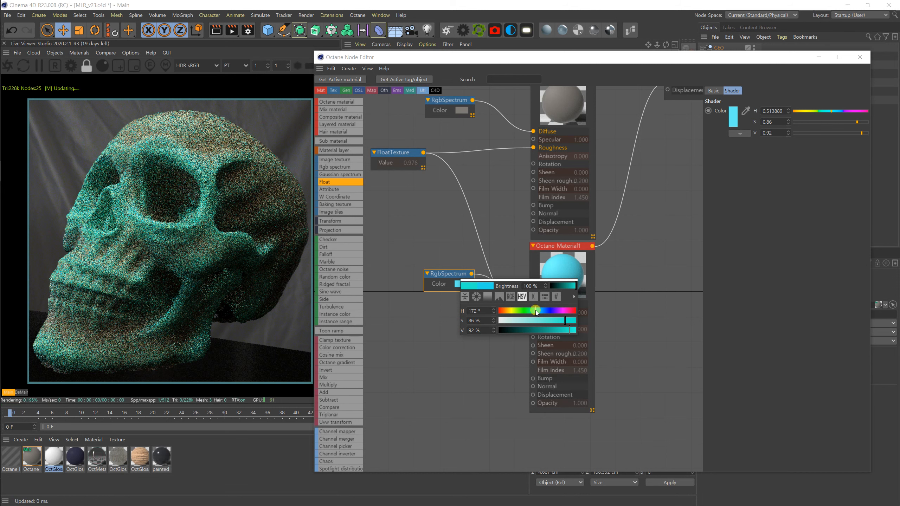
{"action": "left_click", "coordinate": [452, 116]}
Set the Dirt node's Radius to 5 cm.
{"action": "middle_click_drag", "start_coordinate": [629, 259], "coordinate": [542, 382]}
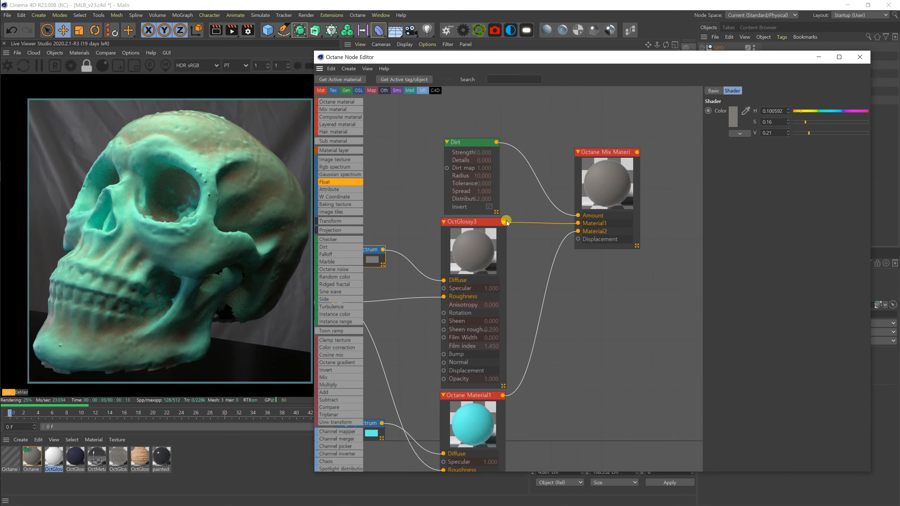
{"action": "left_click", "coordinate": [475, 143]}
{"action": "double_click", "coordinate": [775, 139]}
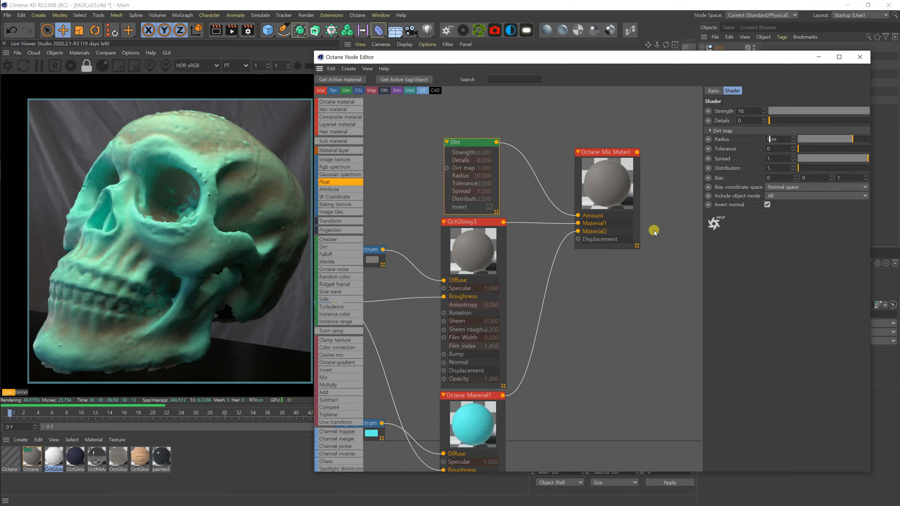
{"action": "type", "text": "5"}
{"action": "key", "text": "Return"}
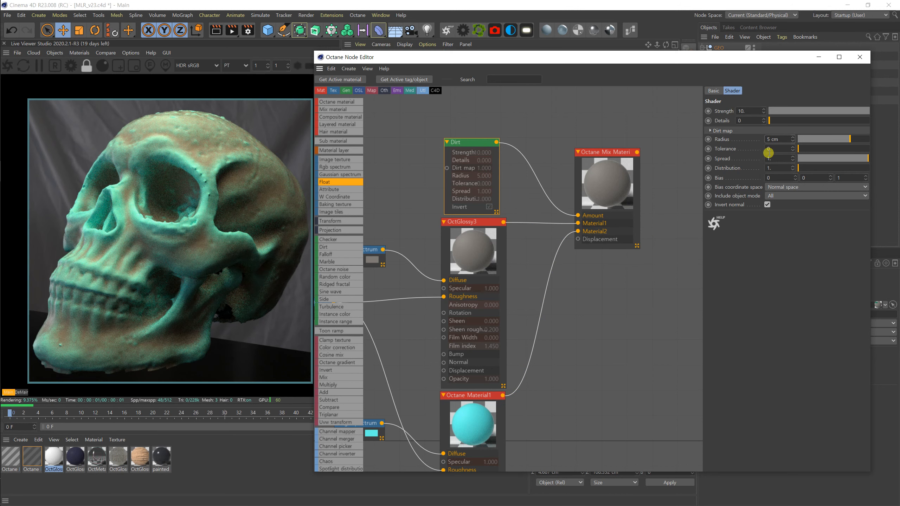
Lower the Dirt node's Strength to 5 and further to 3, and nudge the node slightly upward.
{"action": "double_click", "coordinate": [748, 111]}
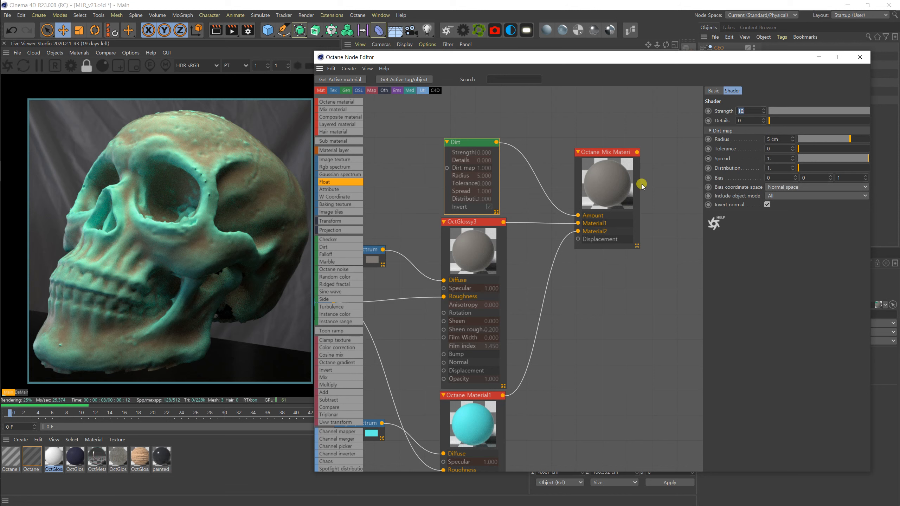
{"action": "type", "text": "5"}
{"action": "key", "text": "Return"}
{"action": "double_click", "coordinate": [749, 111]}
{"action": "type", "text": "3"}
{"action": "key", "text": "Return"}
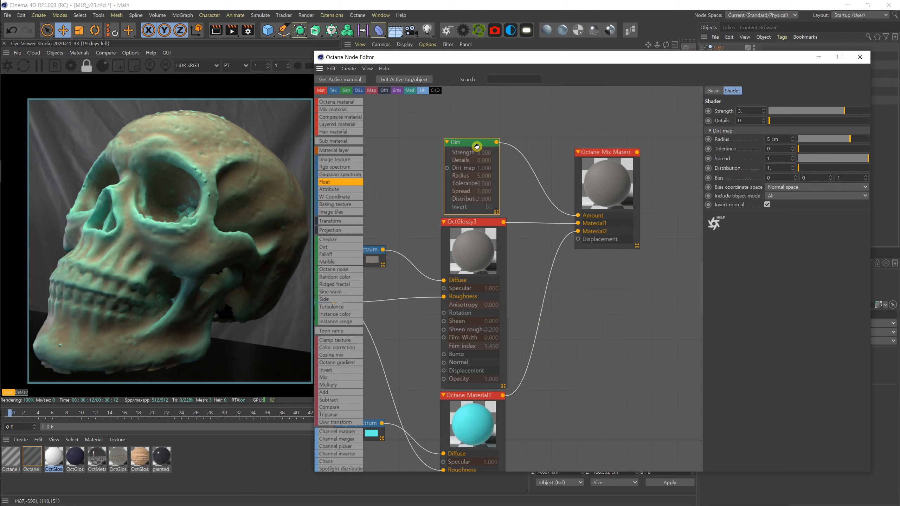
{"action": "left_click_drag", "start_coordinate": [478, 142], "coordinate": [477, 137]}
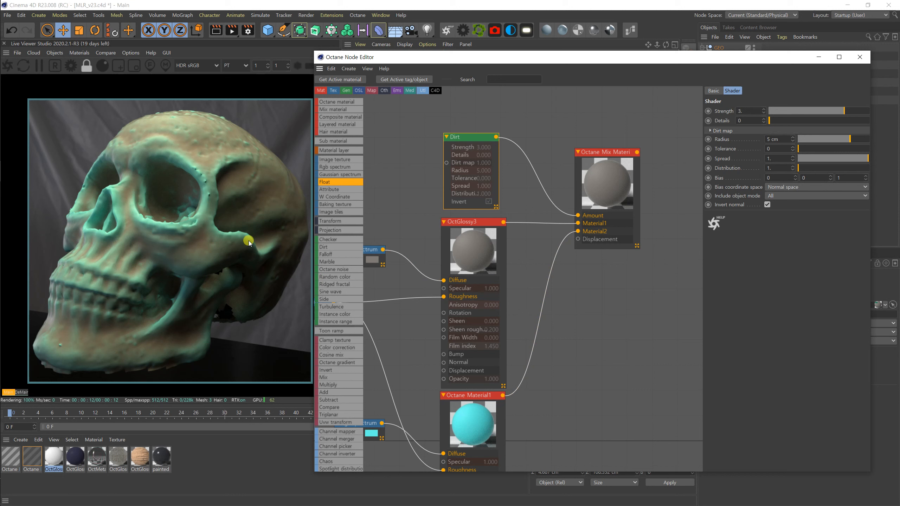
{"action": "left_click_drag", "start_coordinate": [474, 137], "coordinate": [474, 136]}
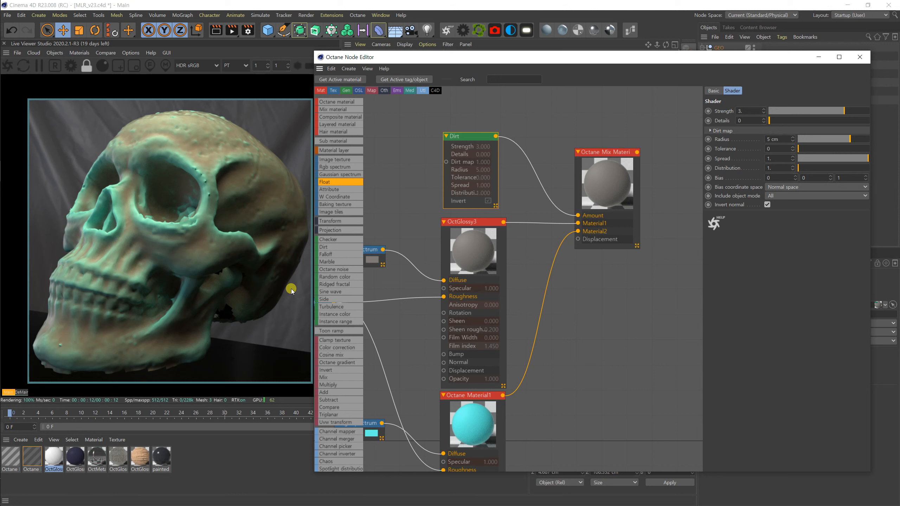
Change the turquoise RgbSpectrum color feeding Octane Material1 to a pale peach with H 19°, S 41% and V 94%.
{"action": "middle_click_drag", "start_coordinate": [482, 341], "coordinate": [552, 251]}
{"action": "left_click", "coordinate": [438, 342]}
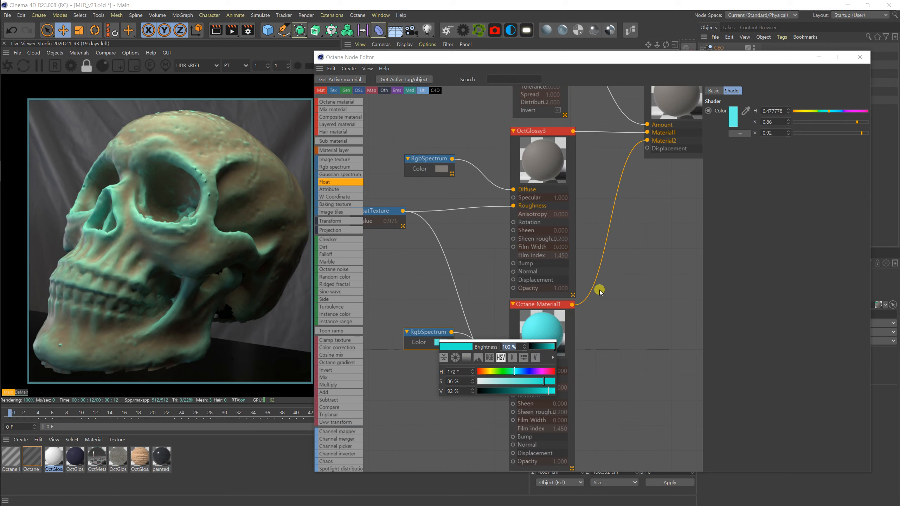
{"action": "left_click_drag", "start_coordinate": [530, 381], "coordinate": [502, 383]}
{"action": "left_click", "coordinate": [504, 381]}
{"action": "left_click", "coordinate": [484, 374]}
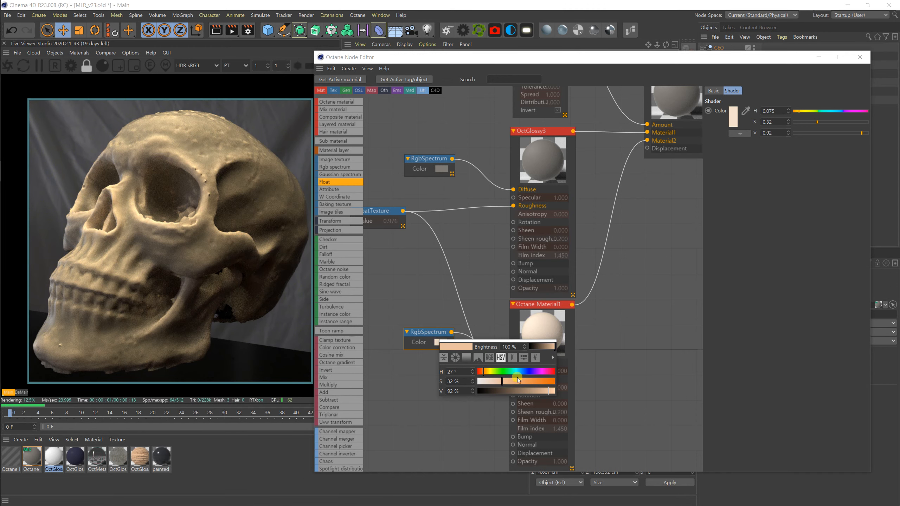
{"action": "left_click", "coordinate": [549, 390]}
{"action": "left_click_drag", "start_coordinate": [505, 382], "coordinate": [482, 374]}
{"action": "left_click", "coordinate": [450, 413]}
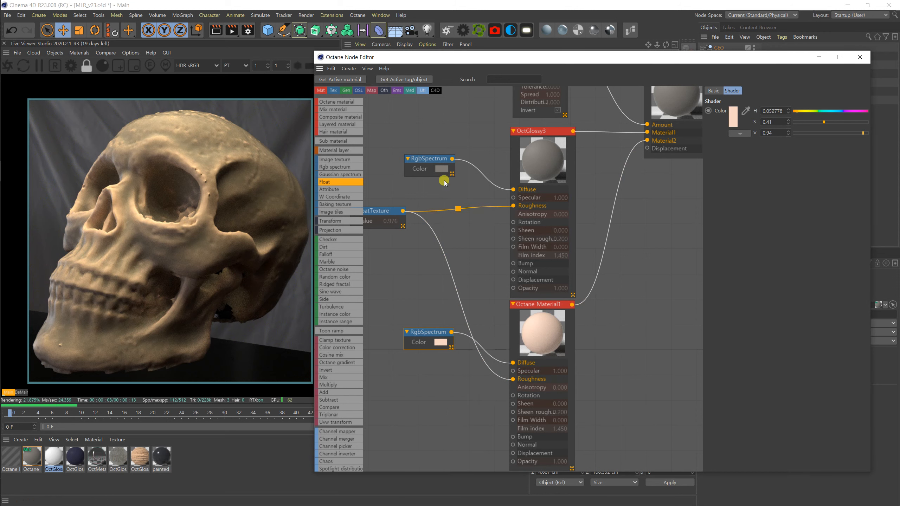
Darken OctGlossy3's RgbSpectrum color to S 21% and V 13%, and close the node editor.
{"action": "left_click", "coordinate": [442, 169]}
{"action": "left_click_drag", "start_coordinate": [495, 208], "coordinate": [491, 221]}
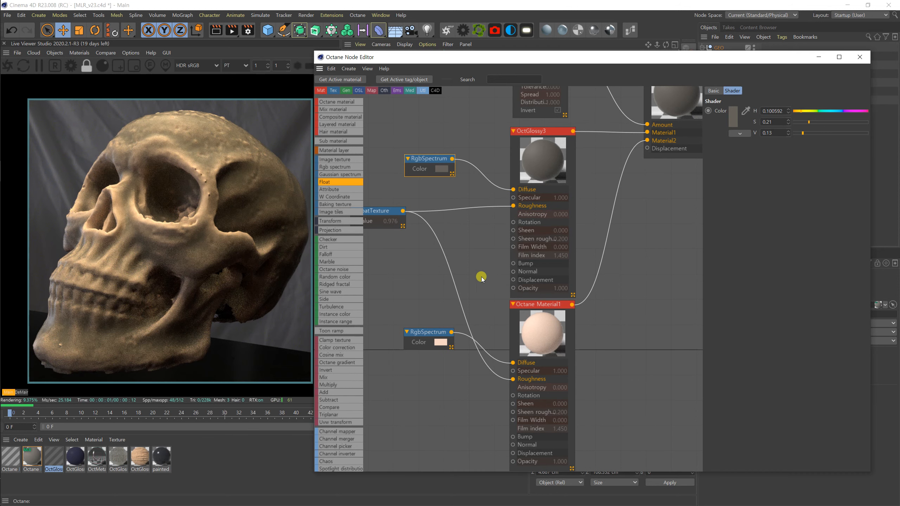
{"action": "left_click", "coordinate": [860, 56]}
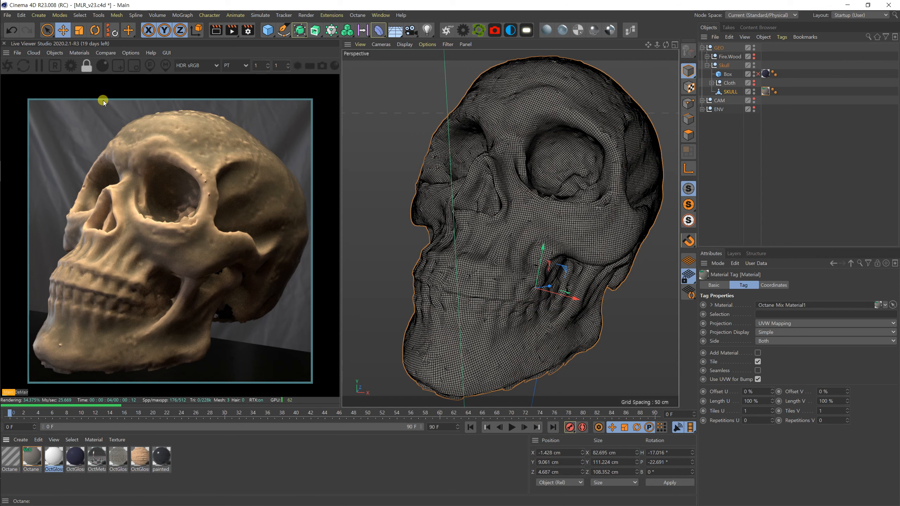
Save the project as a new incremental version.
{"action": "left_click", "coordinate": [7, 15]}
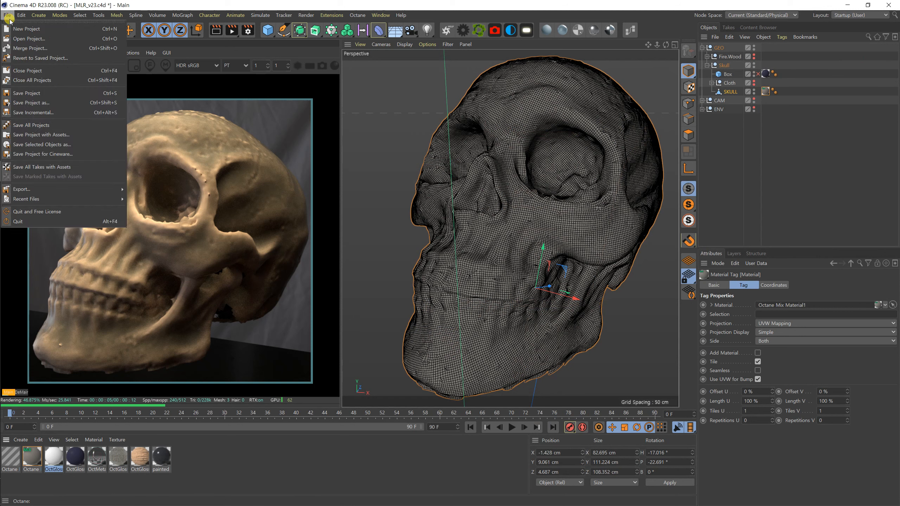
{"action": "left_click", "coordinate": [53, 113]}
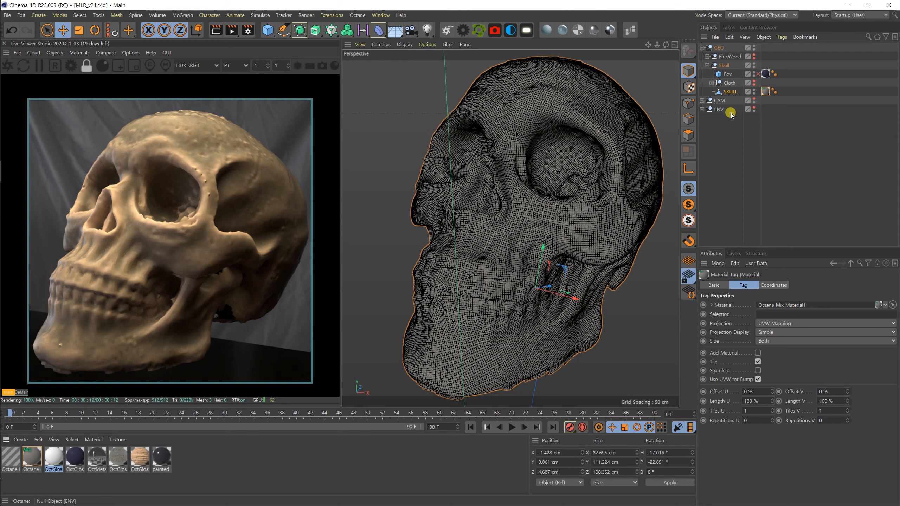
Hide the SKULL object and show the Fire.Wood group in its place.
{"action": "left_click_drag", "start_coordinate": [754, 91], "coordinate": [754, 93]}
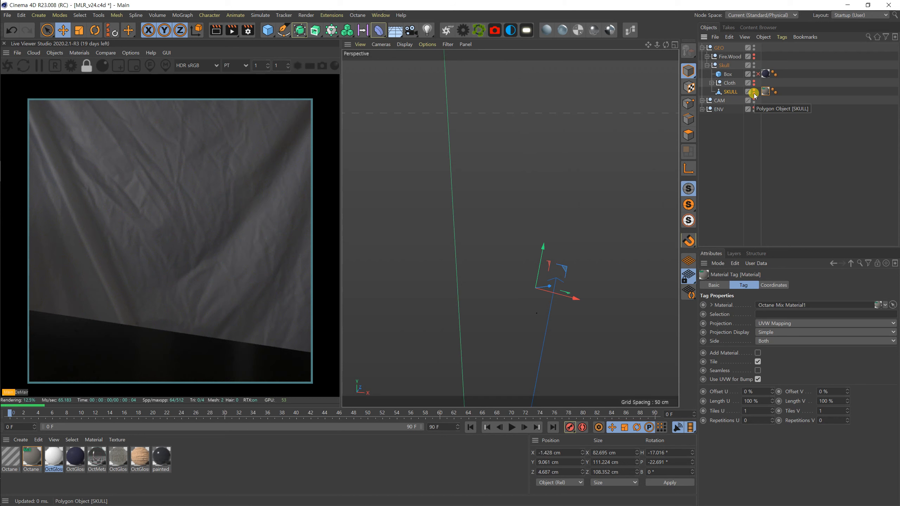
{"action": "left_click", "coordinate": [754, 57]}
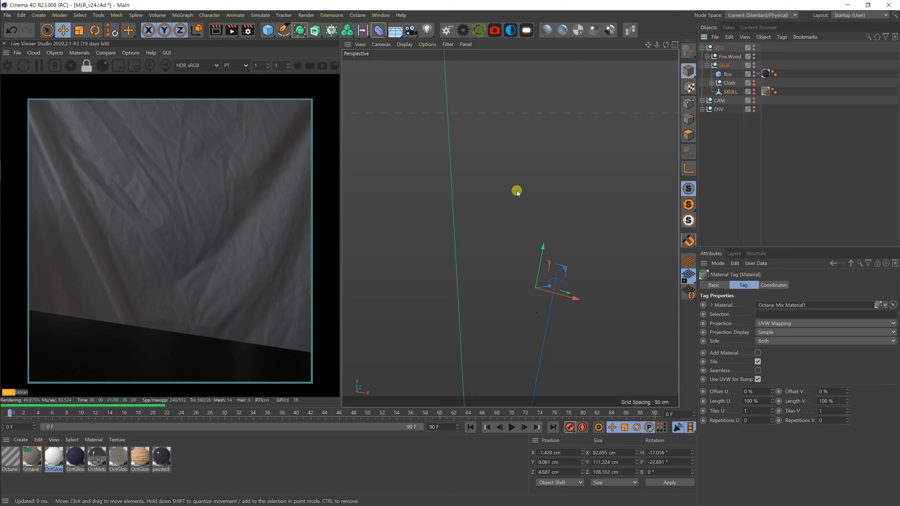
{"action": "left_click_drag", "start_coordinate": [527, 195], "coordinate": [561, 229], "text": "alt"}
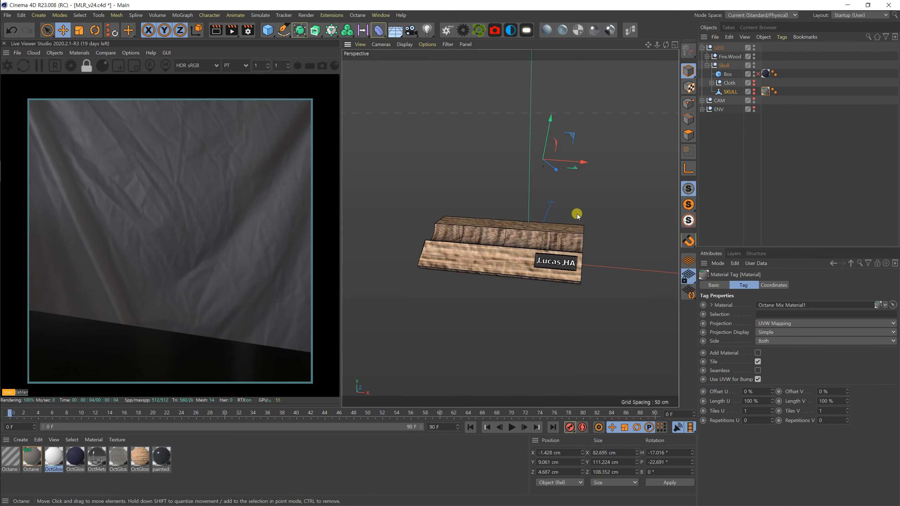
Move the Camera.Target.1 null down onto the wooden stand, to about X -22, Y -50, Z -43 cm.
{"action": "left_click", "coordinate": [703, 100]}
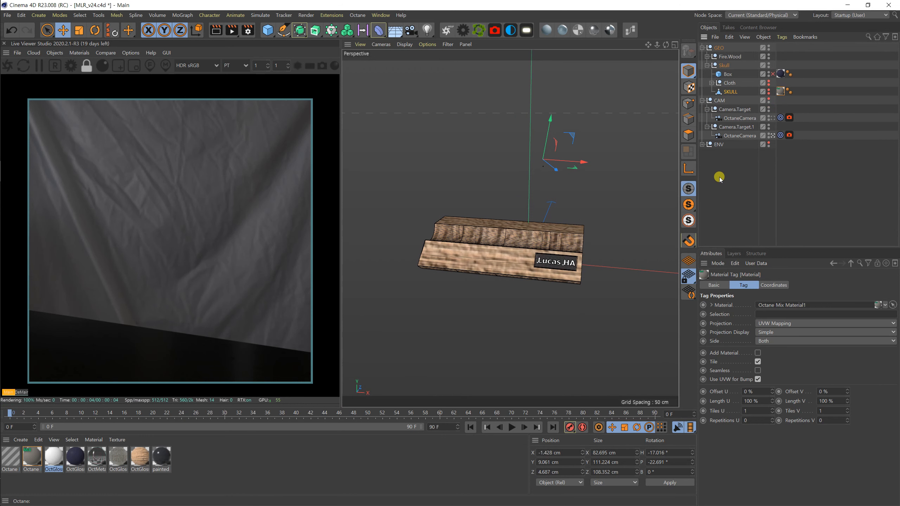
{"action": "left_click", "coordinate": [737, 128]}
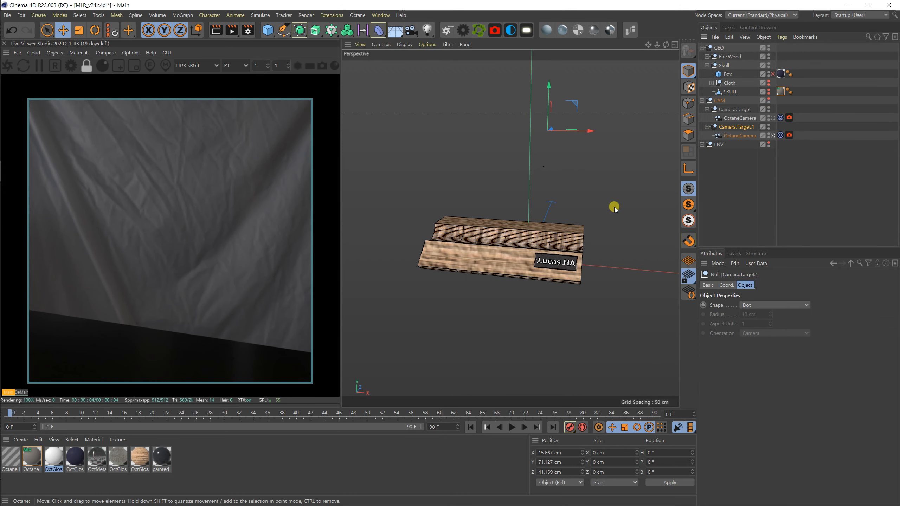
{"action": "left_click", "coordinate": [675, 45]}
{"action": "left_click_drag", "start_coordinate": [622, 166], "coordinate": [610, 207]}
{"action": "scroll", "coordinate": [438, 356], "scroll_direction": "down", "scroll_amount": 5}
{"action": "left_click_drag", "start_coordinate": [422, 305], "coordinate": [417, 335]}
{"action": "scroll", "coordinate": [418, 354], "scroll_direction": "up", "scroll_amount": 5}
{"action": "left_click_drag", "start_coordinate": [428, 304], "coordinate": [428, 305]}
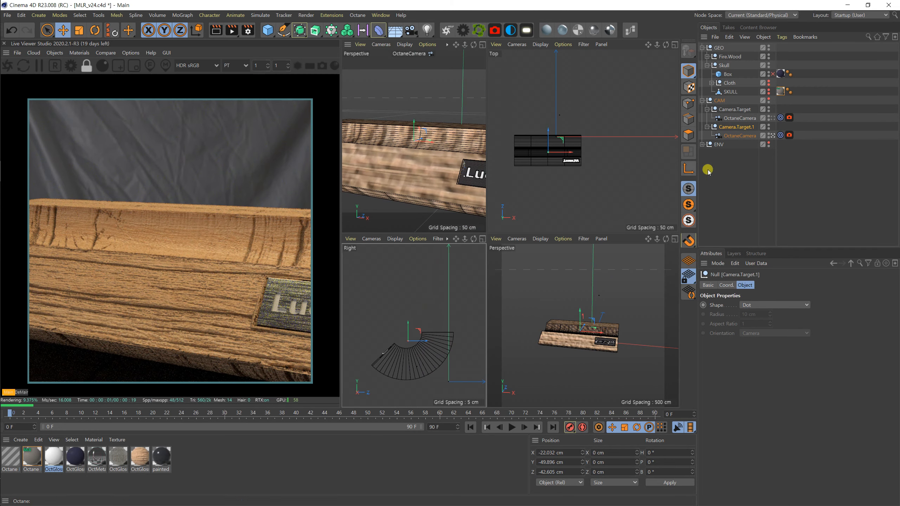
Show the CAM group in the viewports and pull the OctaneCamera under Camera.Target.1 back to about X 269, Y 58, Z -320 cm.
{"action": "left_click", "coordinate": [740, 135]}
{"action": "scroll", "coordinate": [584, 162], "scroll_direction": "down", "scroll_amount": 3}
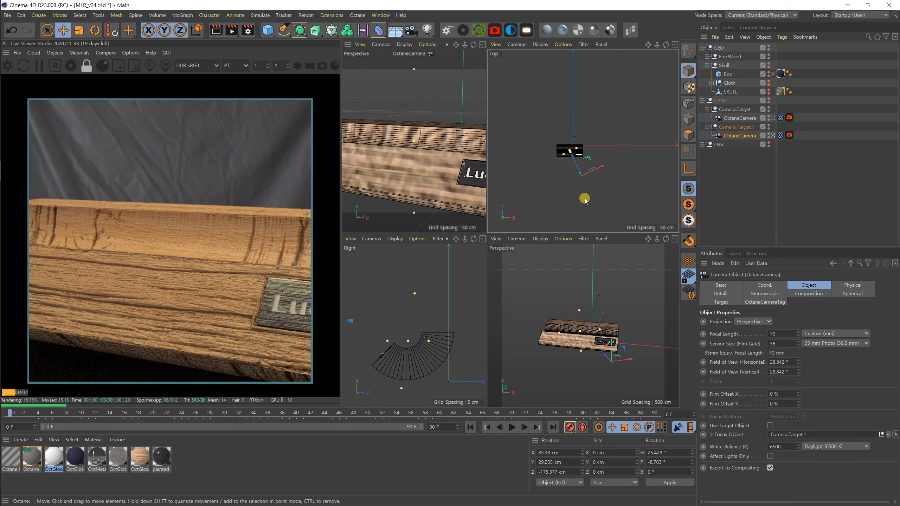
{"action": "left_click", "coordinate": [768, 100]}
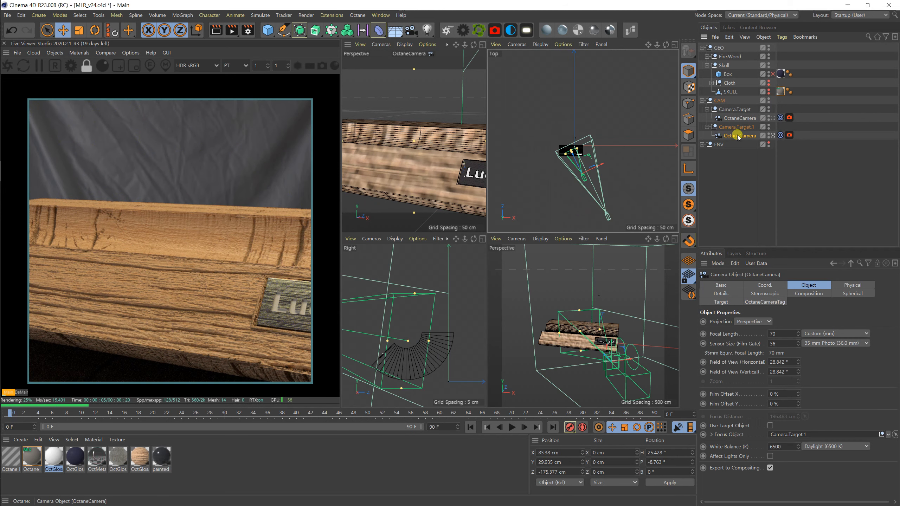
{"action": "scroll", "coordinate": [588, 151], "scroll_direction": "up", "scroll_amount": 4}
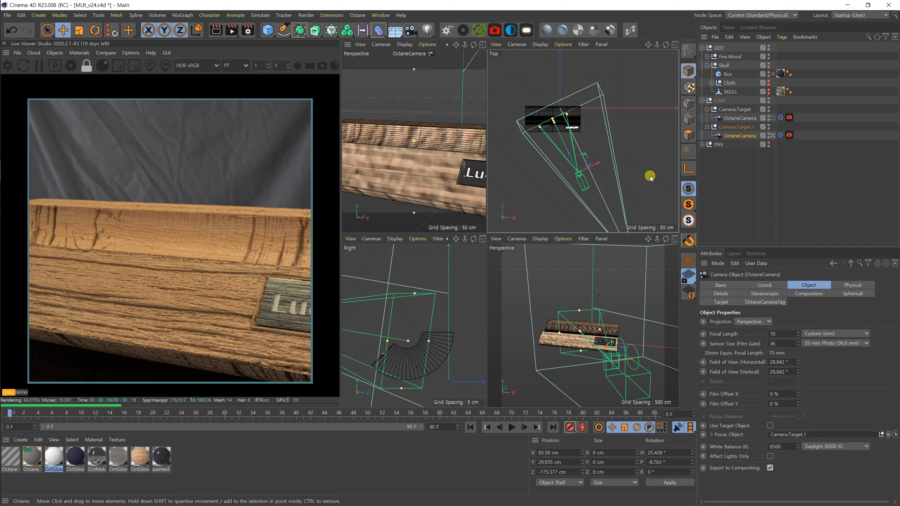
{"action": "left_click", "coordinate": [726, 157]}
{"action": "left_click", "coordinate": [738, 138]}
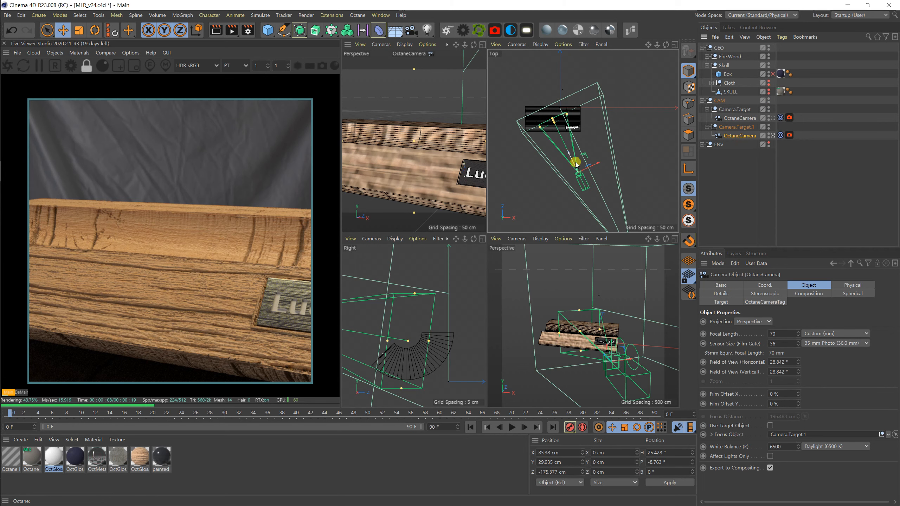
{"action": "left_click_drag", "start_coordinate": [569, 155], "coordinate": [633, 194]}
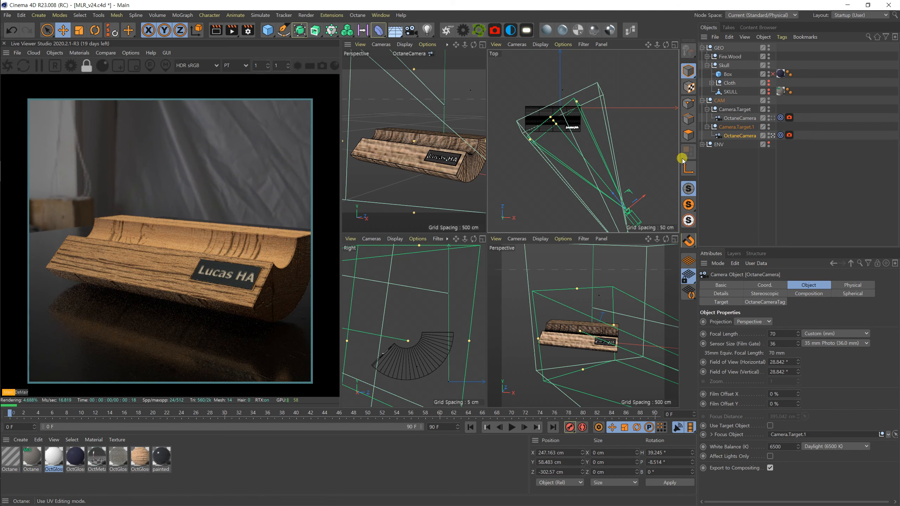
{"action": "scroll", "coordinate": [612, 169], "scroll_direction": "down", "scroll_amount": 3}
{"action": "middle_click_drag", "start_coordinate": [614, 169], "coordinate": [583, 126], "text": "alt"}
{"action": "left_click_drag", "start_coordinate": [596, 143], "coordinate": [599, 149]}
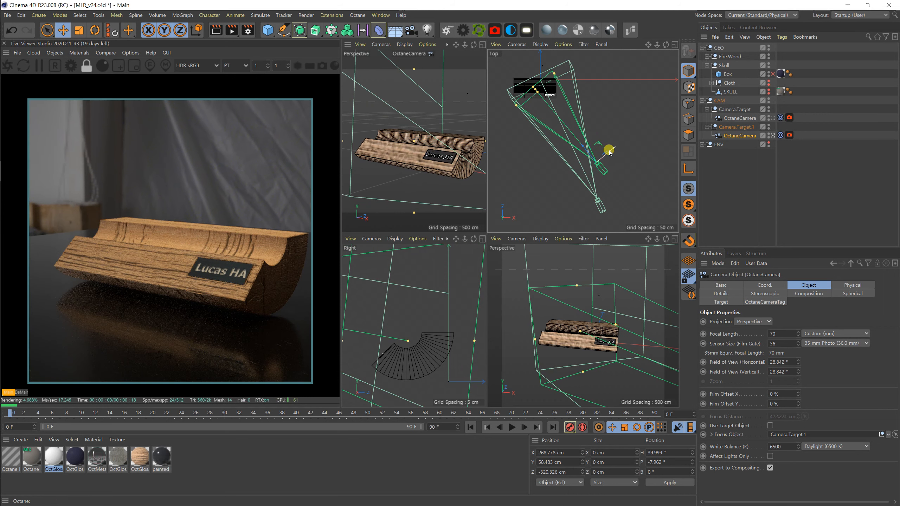
Shift the Camera.Target.1 null along X to about -10 cm to reframe the wooden stand.
{"action": "left_click", "coordinate": [737, 126]}
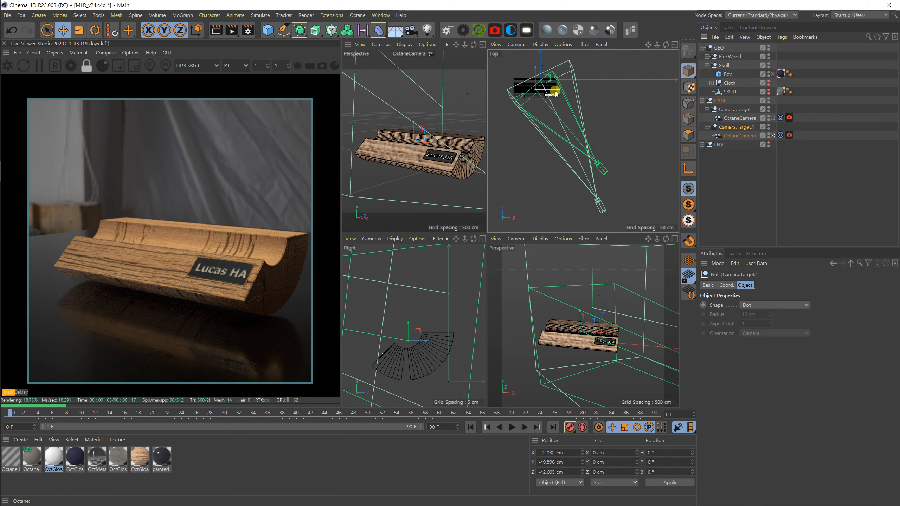
{"action": "left_click_drag", "start_coordinate": [555, 89], "coordinate": [556, 88]}
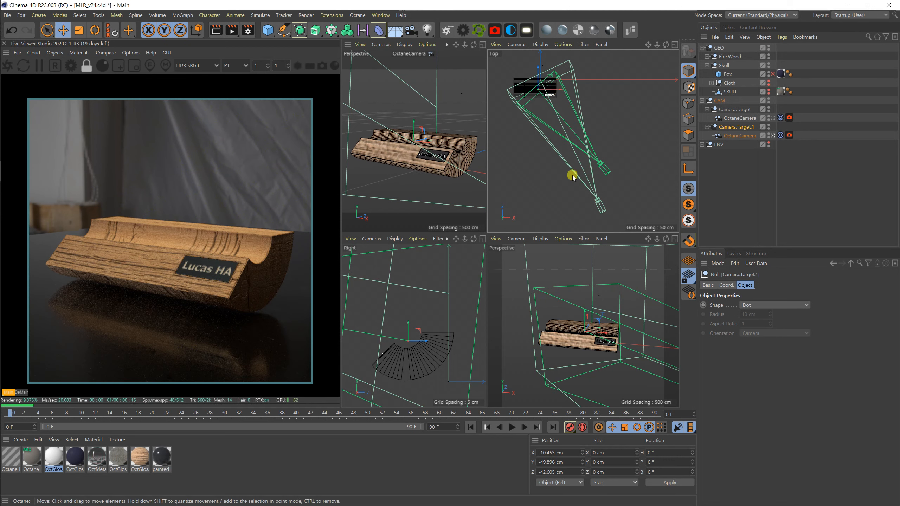